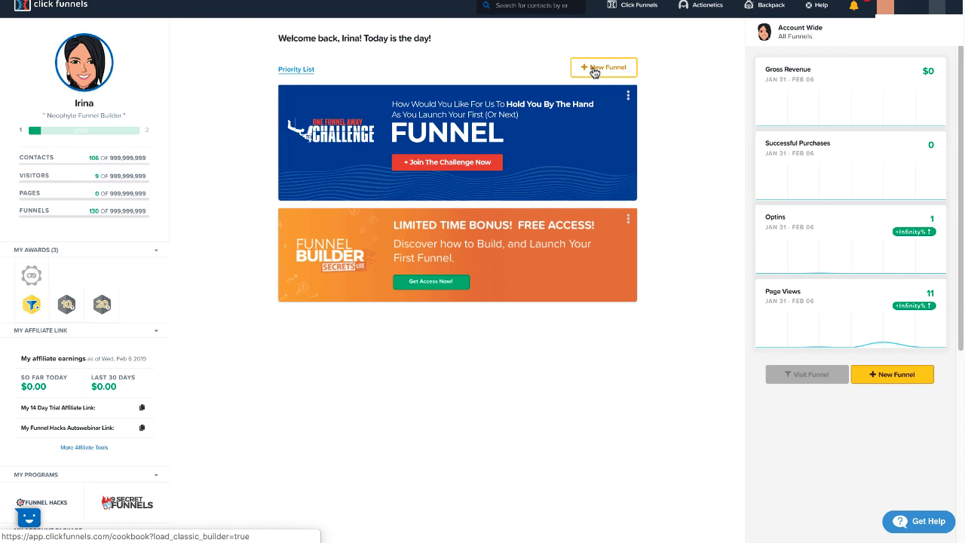
Start a new funnel, dismiss the goal chooser and browse the funnel types in the cookbook.
mouse_move(645, 10)
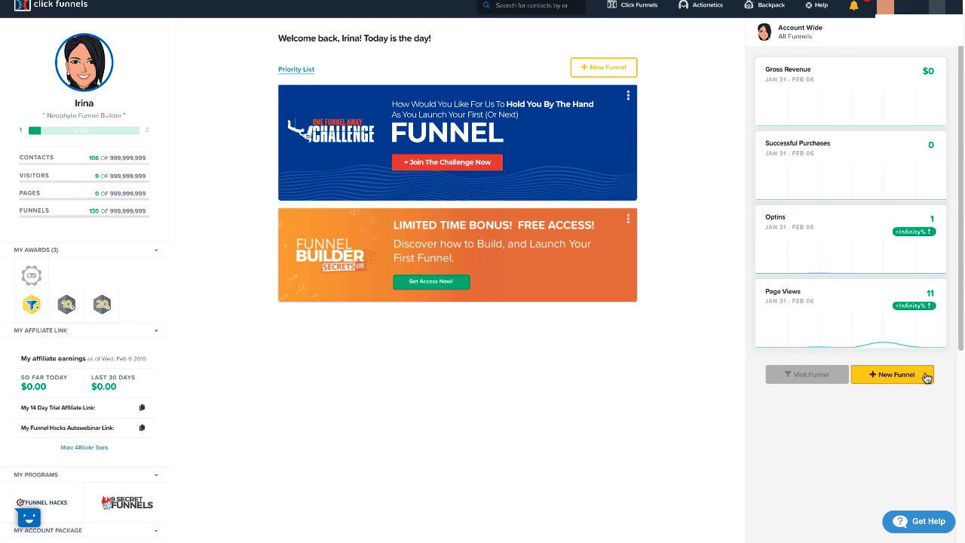
left_click(598, 78)
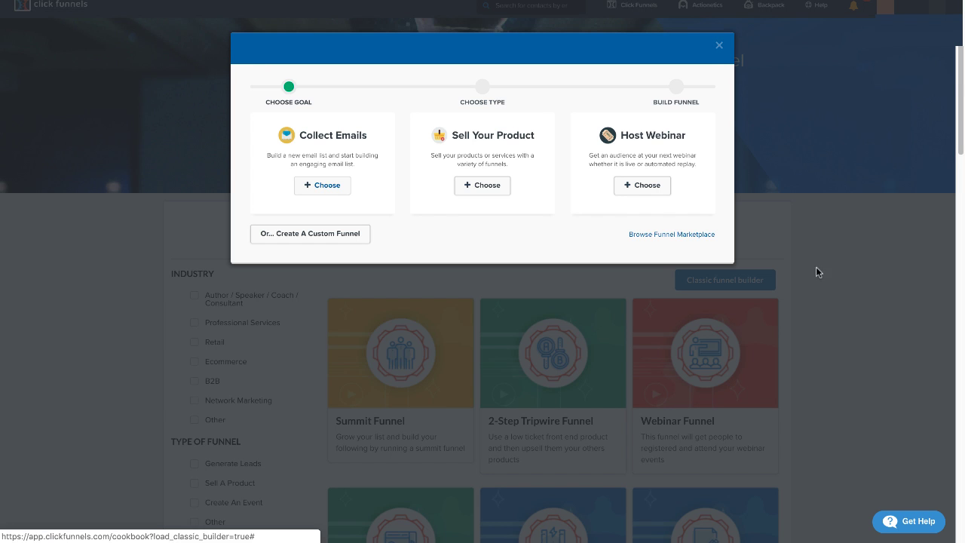
left_click(719, 51)
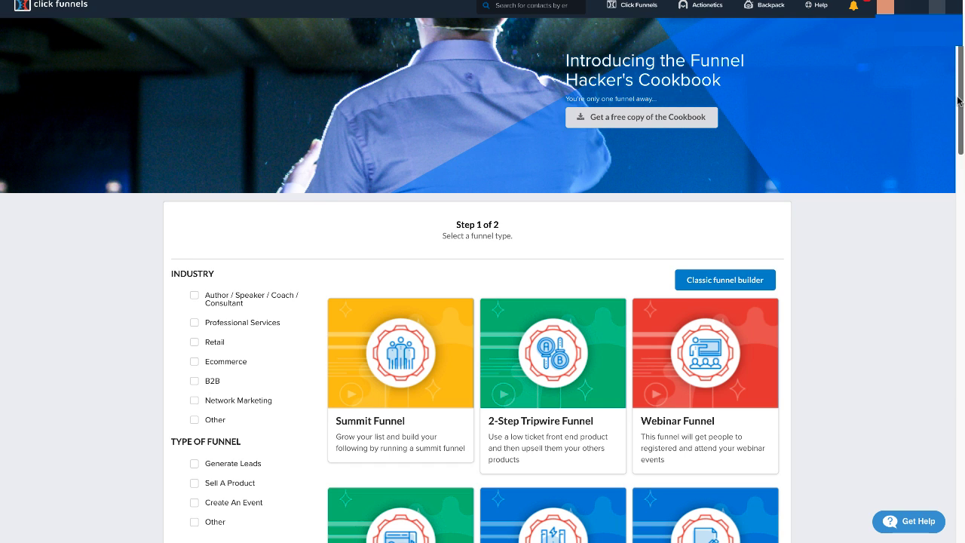
left_click_drag(963, 98, 963, 137)
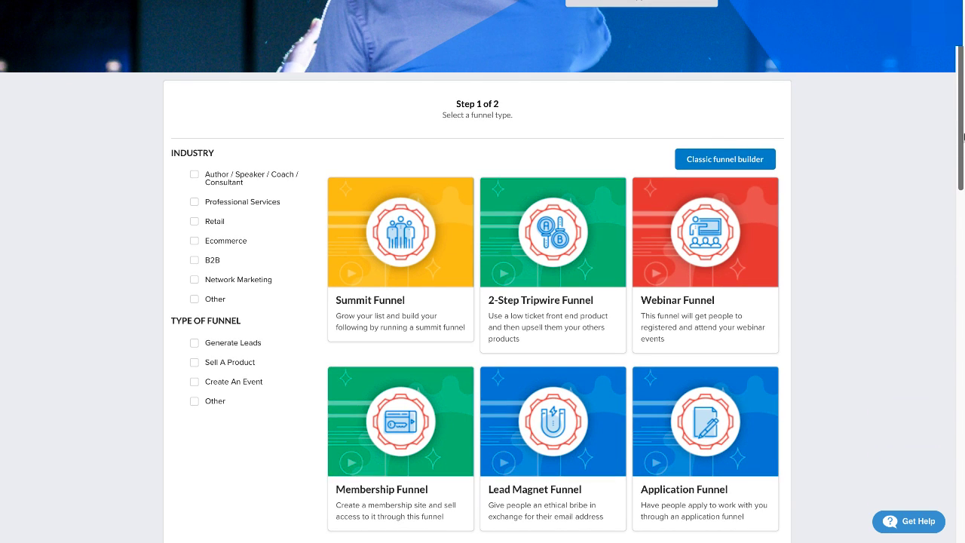
left_click_drag(961, 166, 963, 183)
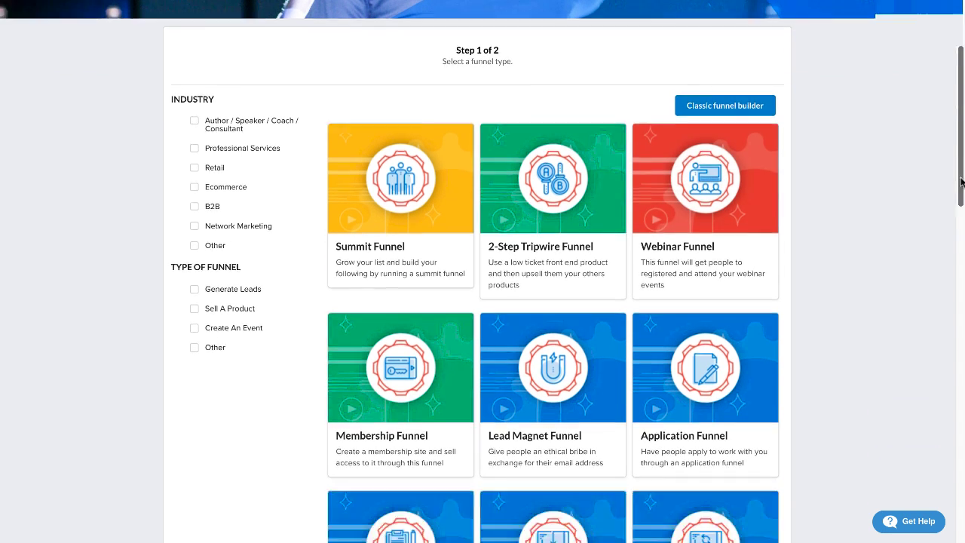
scroll(962, 182, "down", 10)
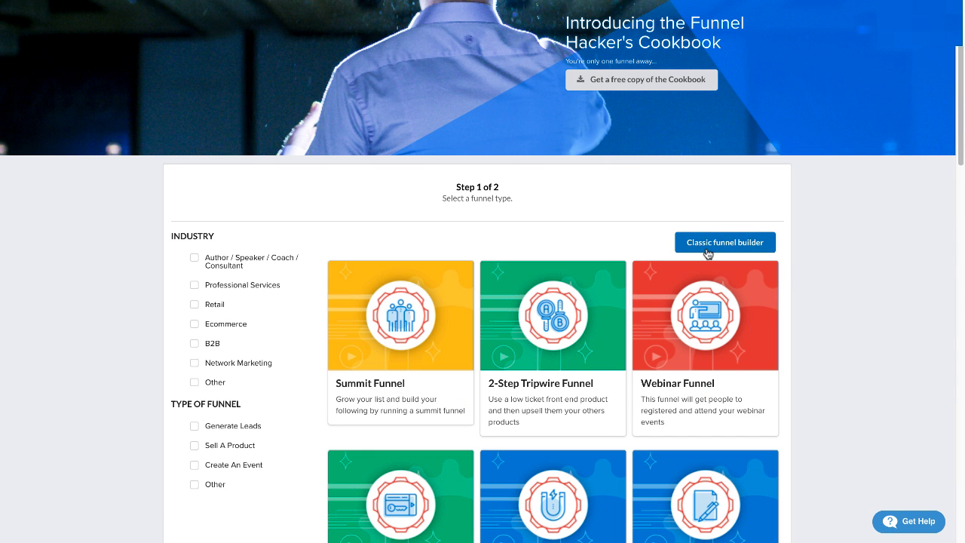
Use the classic funnel builder with Host Webinar as the goal and Webinar Replay as the funnel type.
left_click(707, 249)
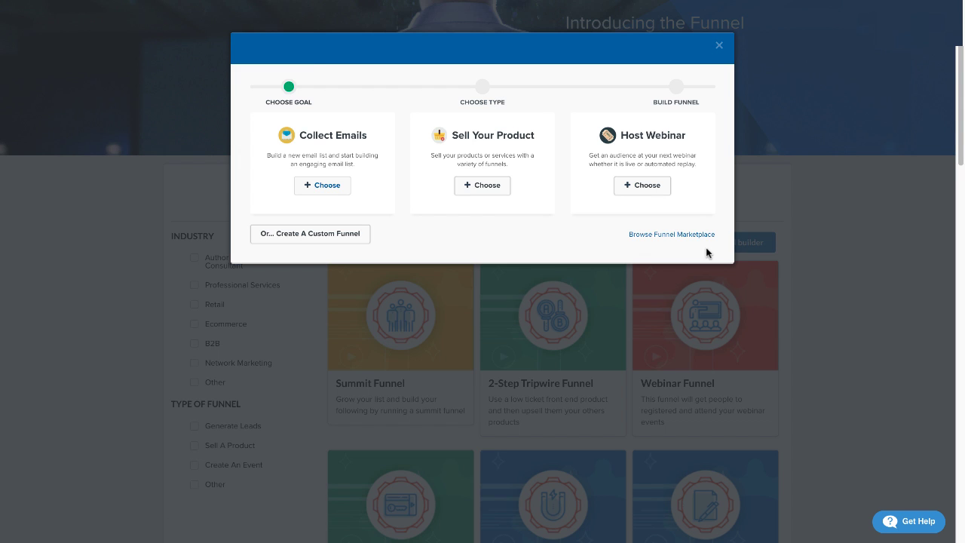
left_click(634, 191)
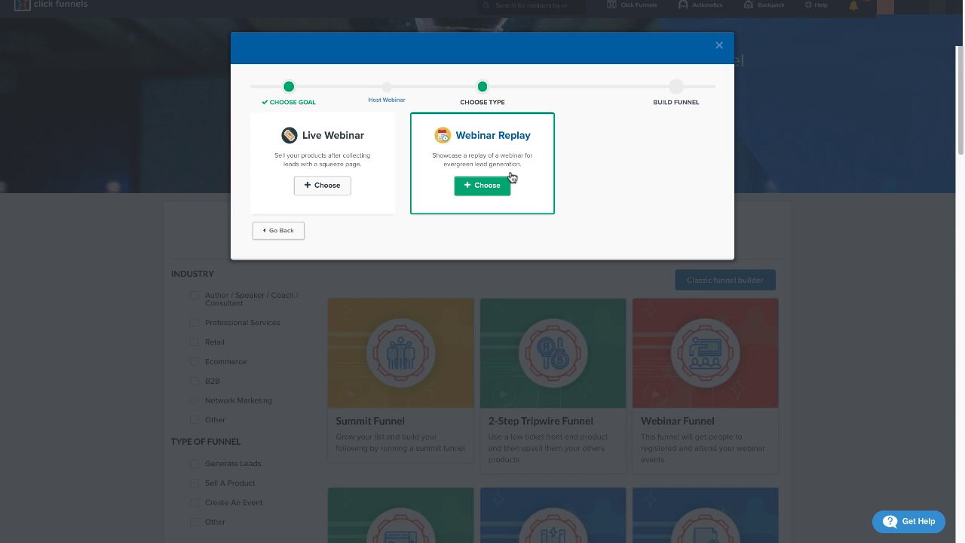
left_click(475, 191)
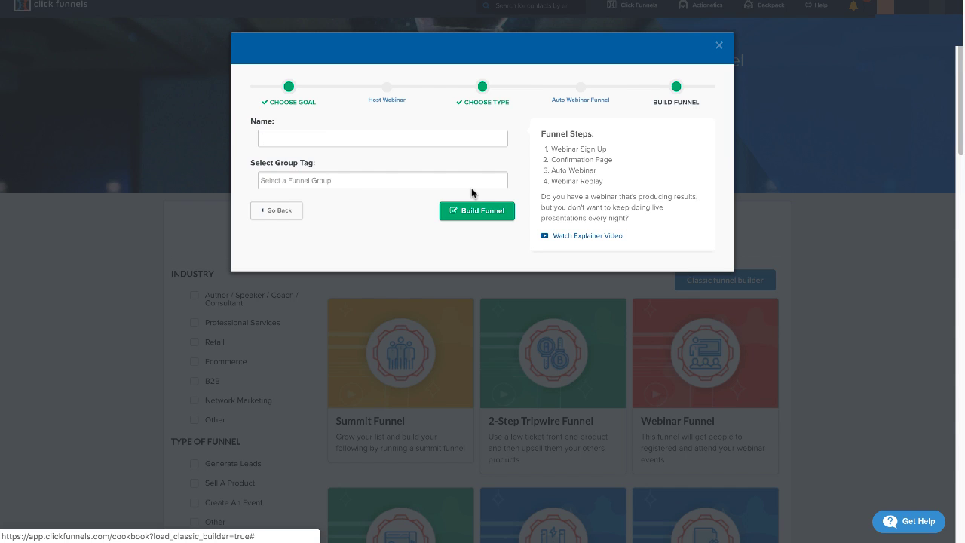
Name the funnel Demo Webinar Auto, assign it the demo group tag and build it.
type("Demo")
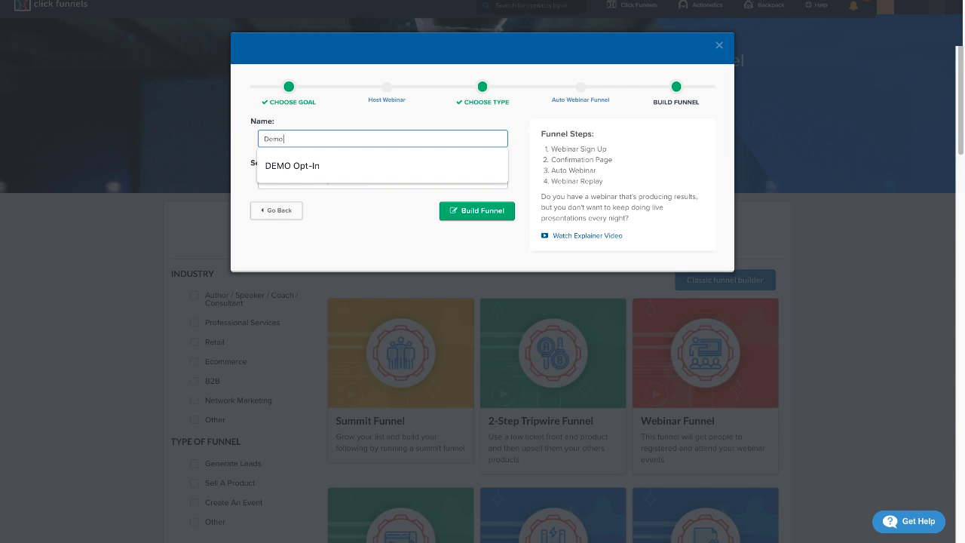
type(" Webina")
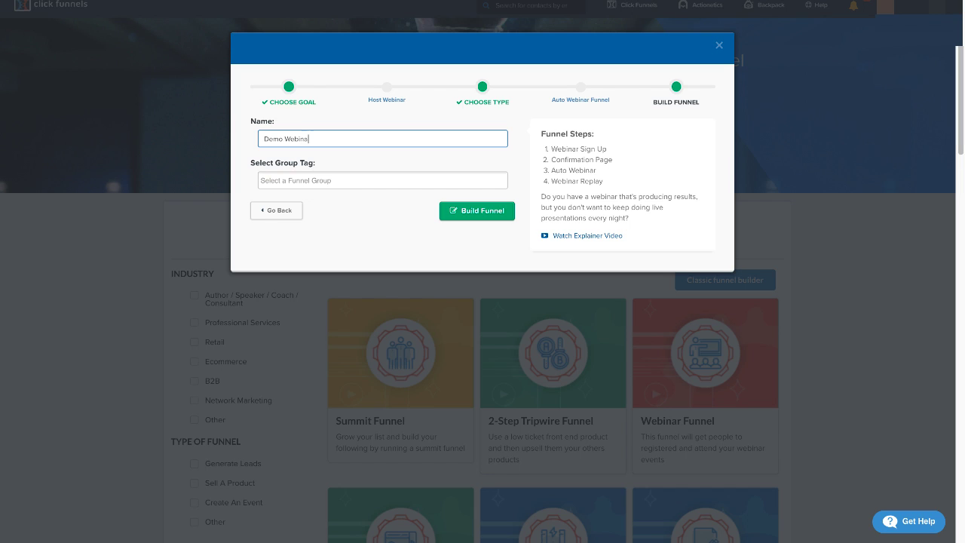
type("r Auto")
left_click(395, 182)
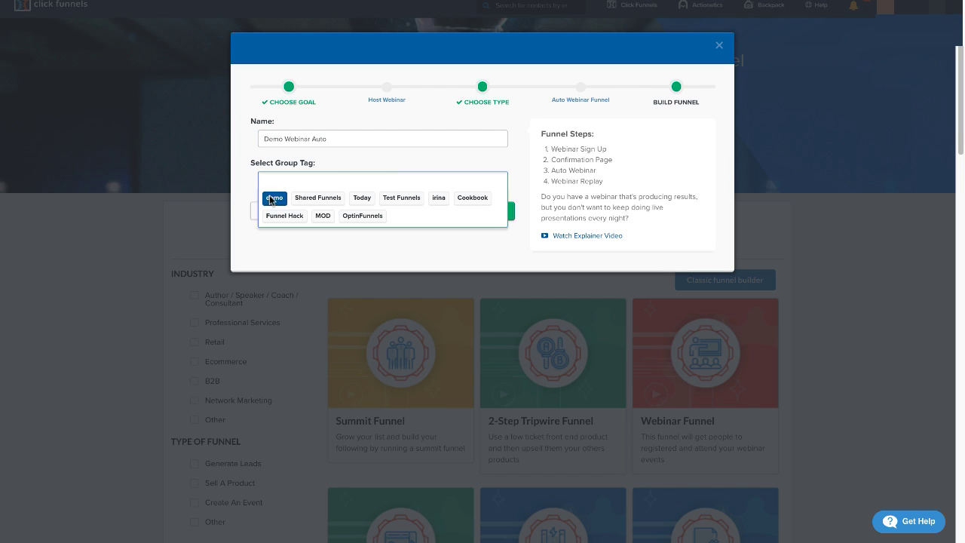
left_click(273, 199)
left_click(484, 215)
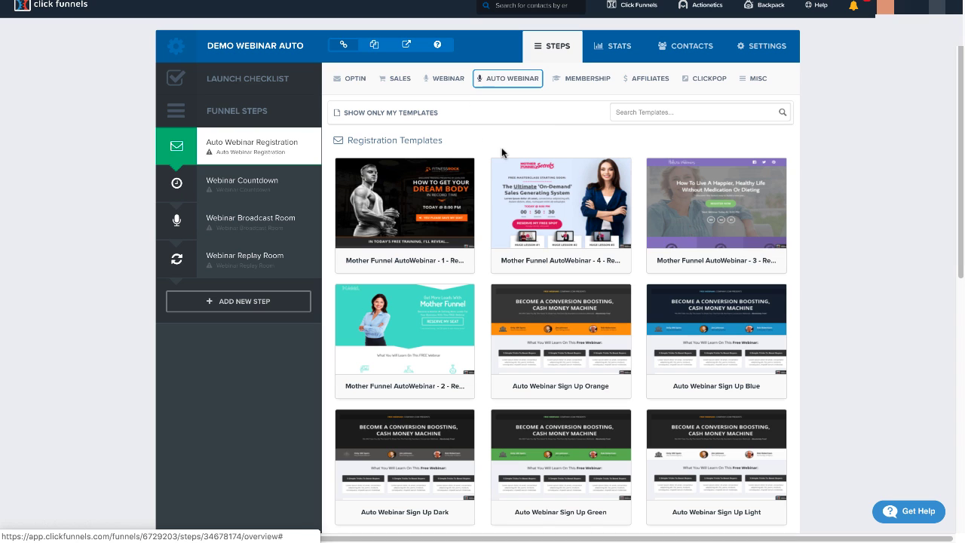
Browse the auto webinar registration templates and apply Auto Webinar w/ Video to the Auto Webinar Registration step.
mouse_move(513, 83)
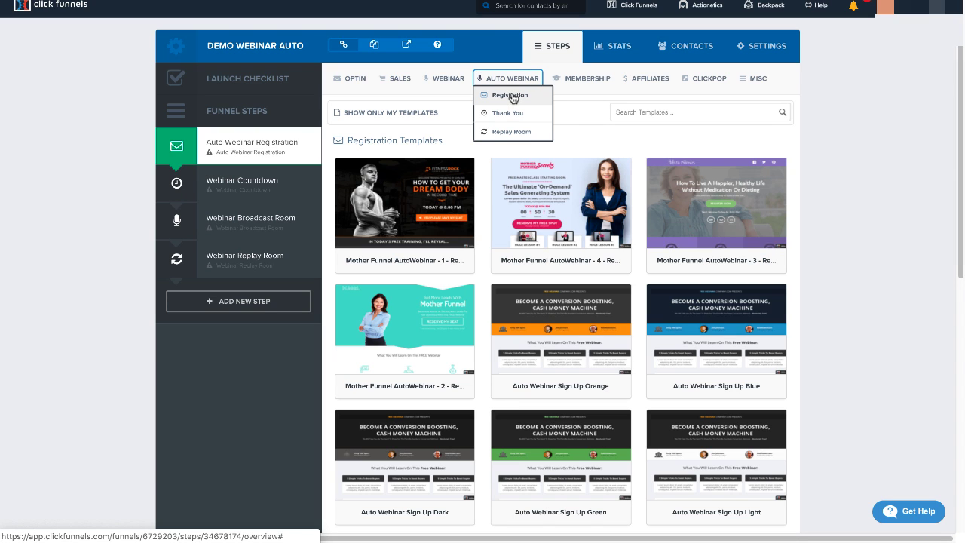
left_click(511, 96)
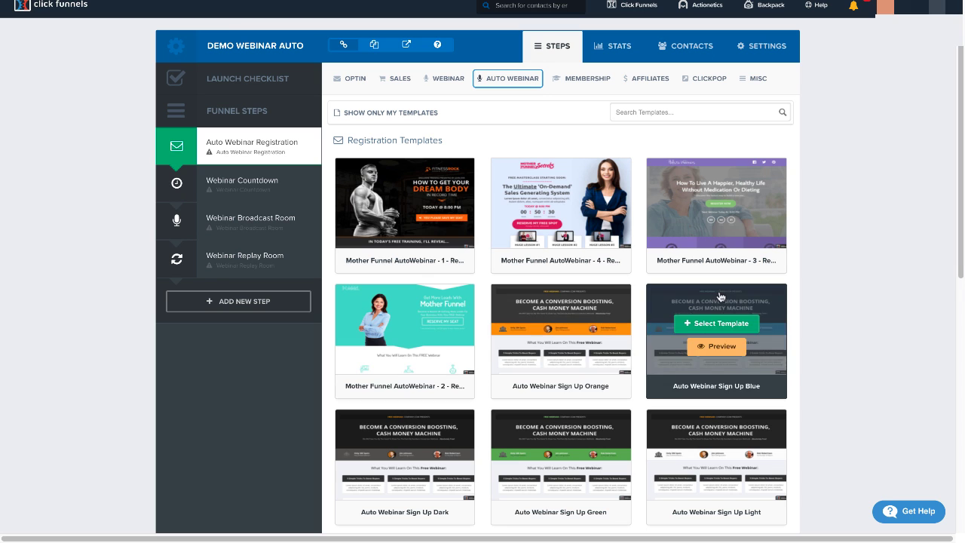
scroll(961, 129, "down", 2)
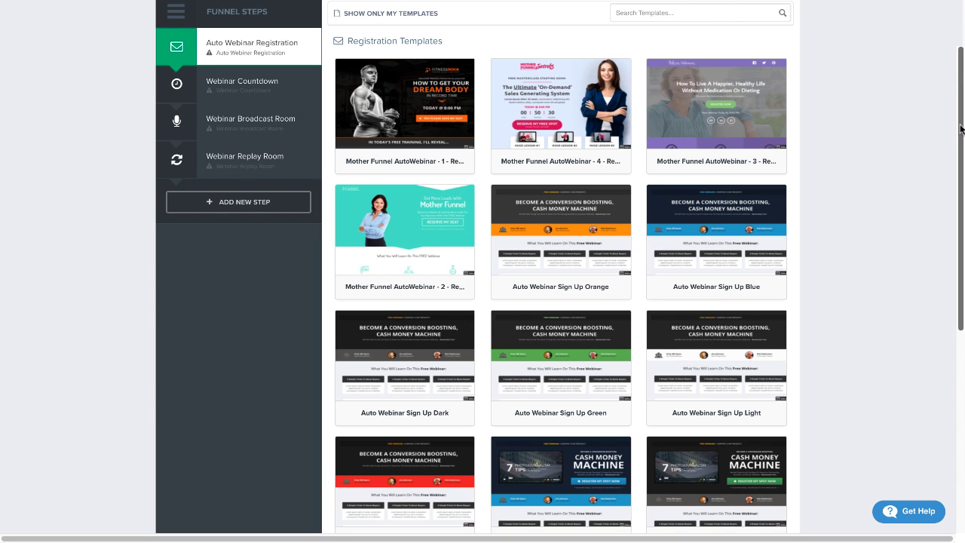
left_click_drag(962, 130, 955, 341)
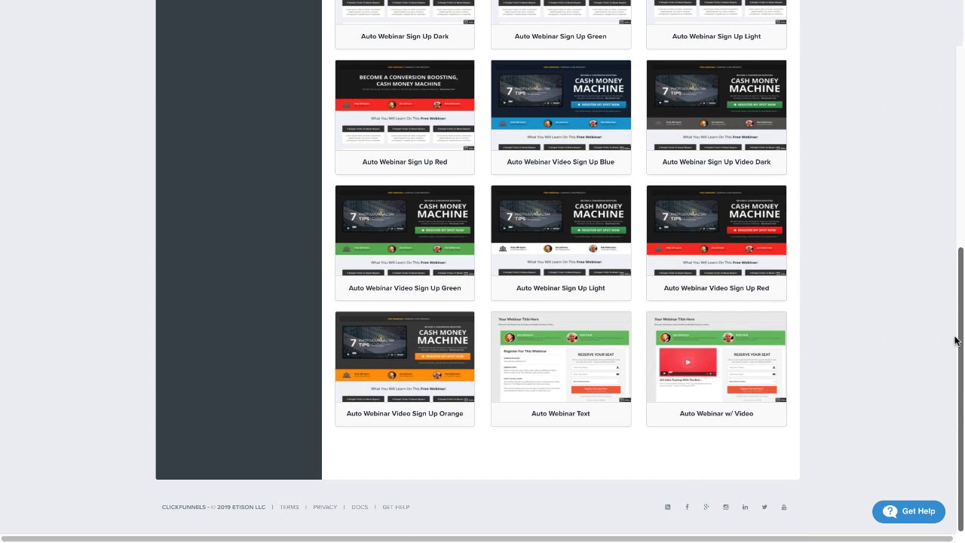
scroll(954, 341, "up", 6)
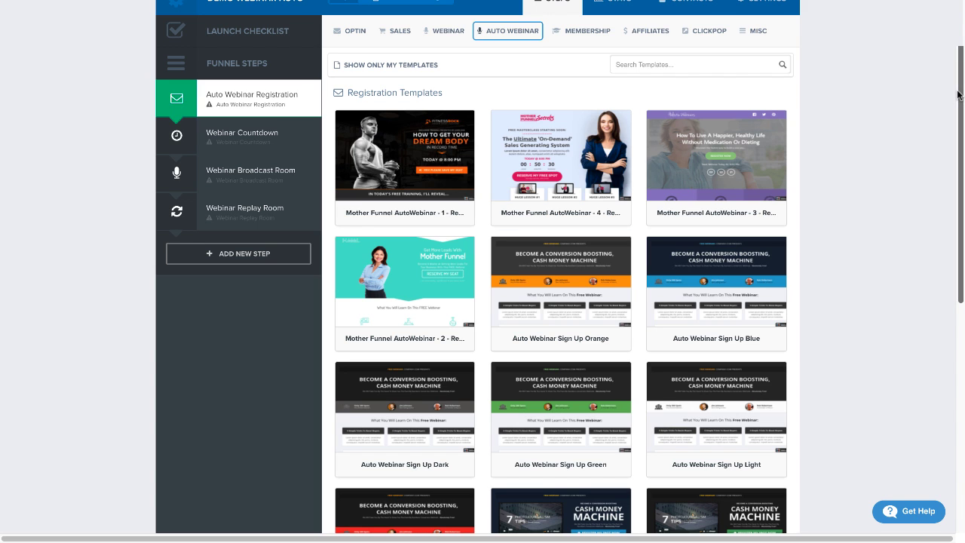
left_click_drag(959, 95, 948, 298)
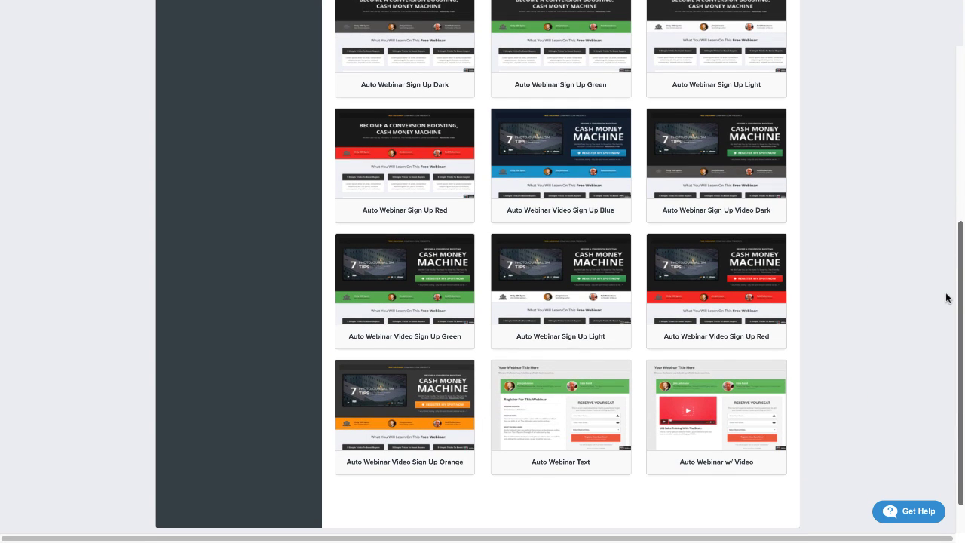
left_click(720, 400)
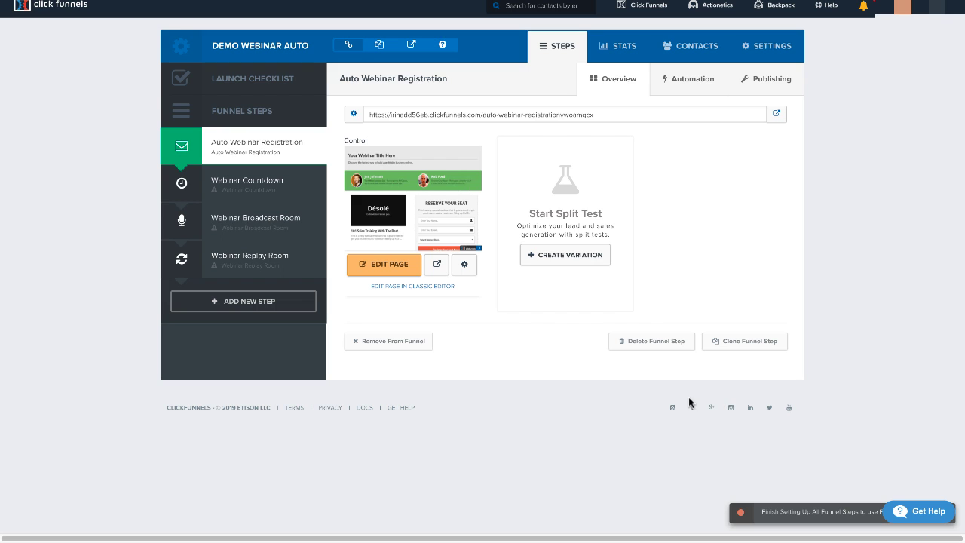
Apply the Mother Funnel AutoWebinar - 1 thank you template to the Webinar Countdown step.
left_click(244, 189)
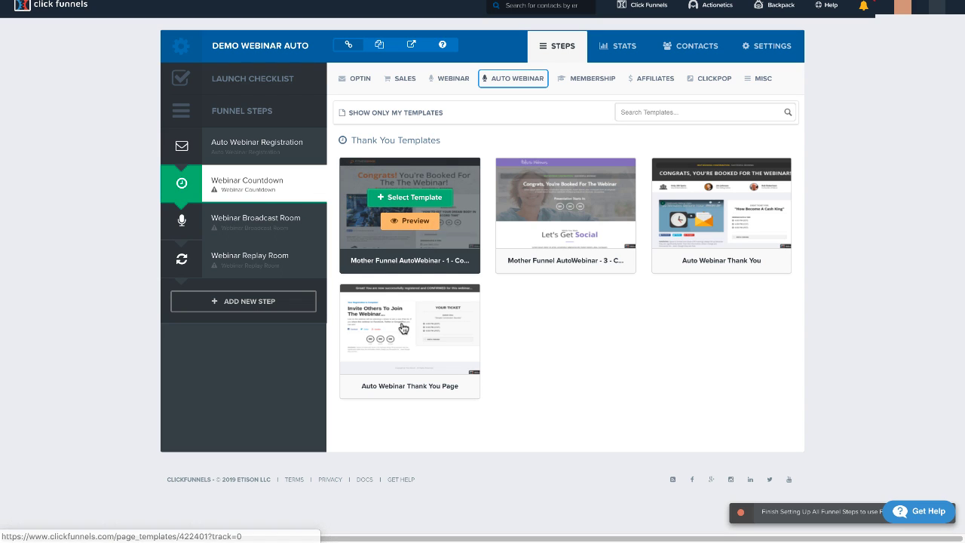
mouse_move(403, 329)
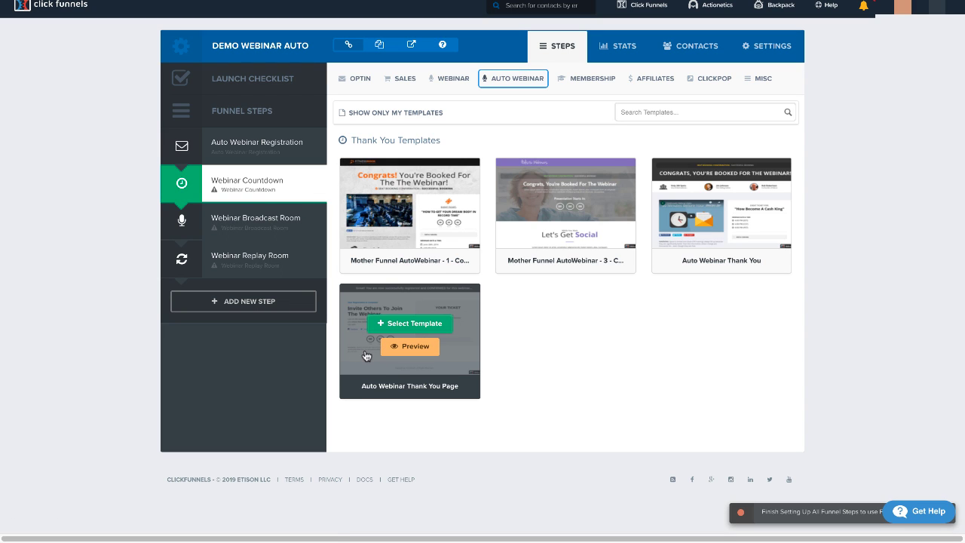
mouse_move(426, 204)
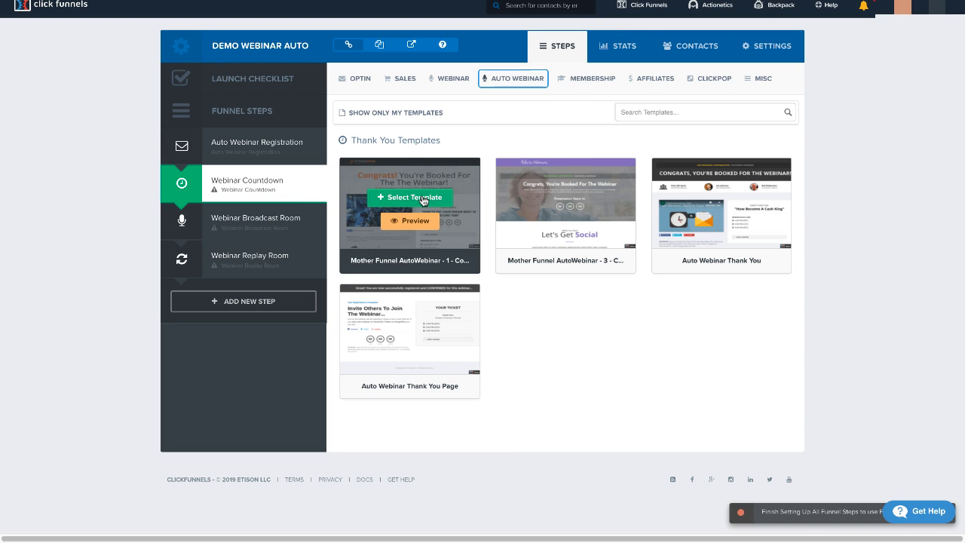
left_click(380, 204)
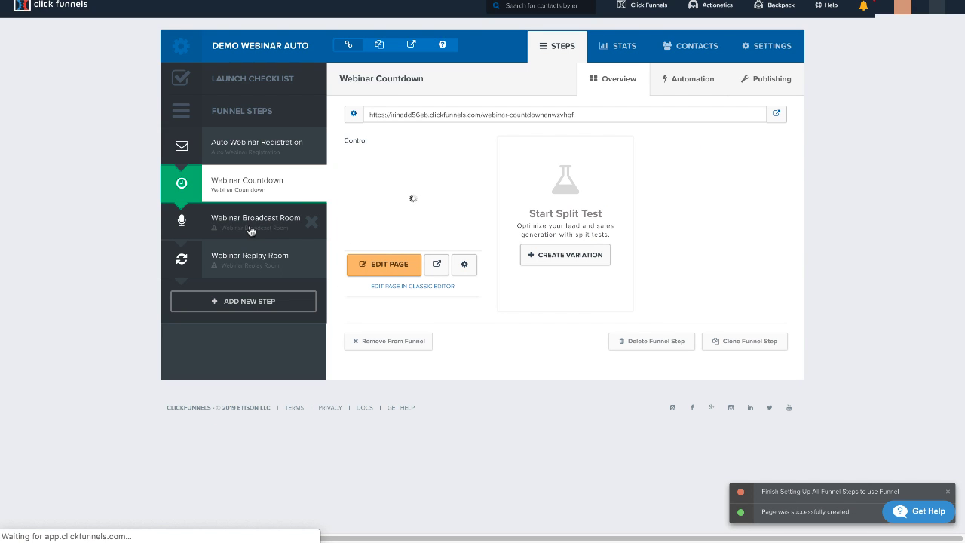
Apply the Mother Funnel Webinar - 9 broadcast room template to the Webinar Broadcast Room step.
left_click(251, 230)
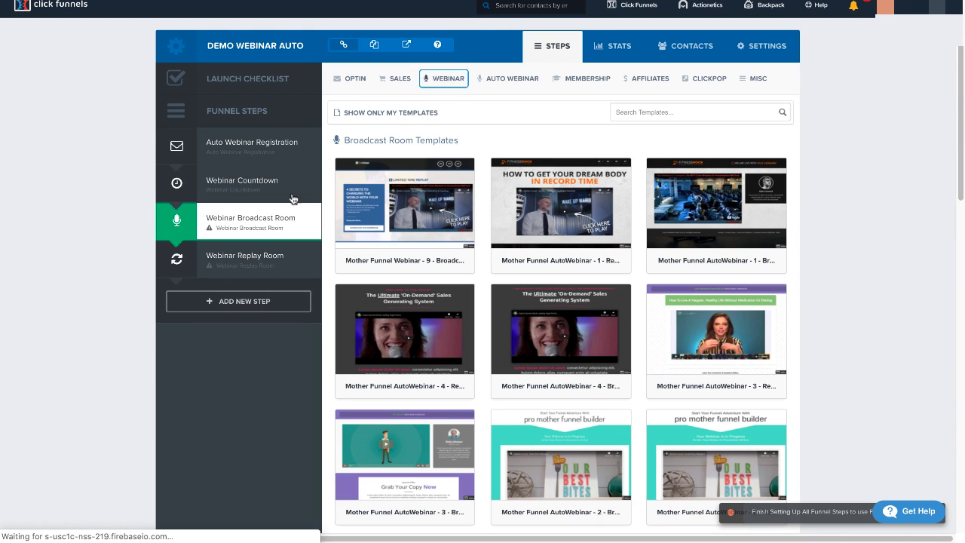
left_click(455, 81)
left_click(460, 131)
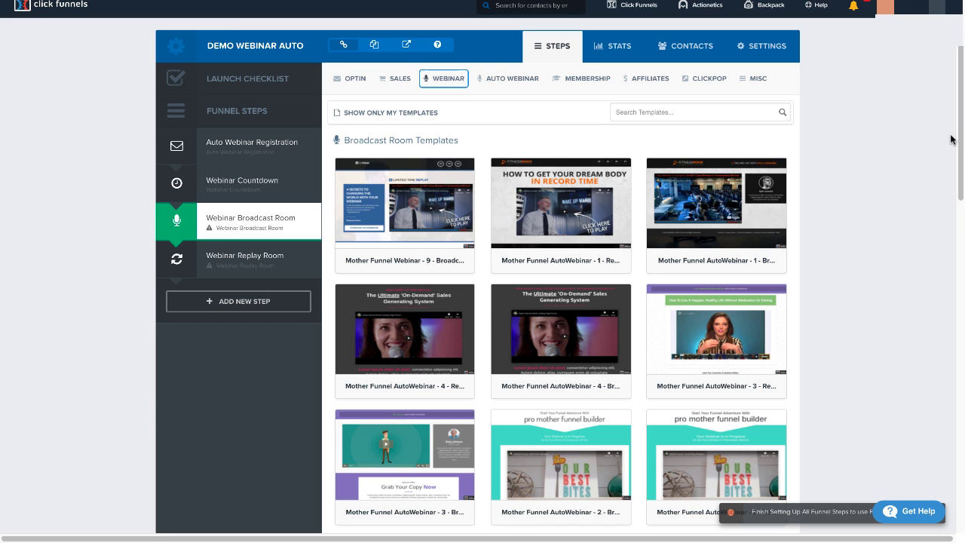
left_click_drag(960, 125, 949, 163)
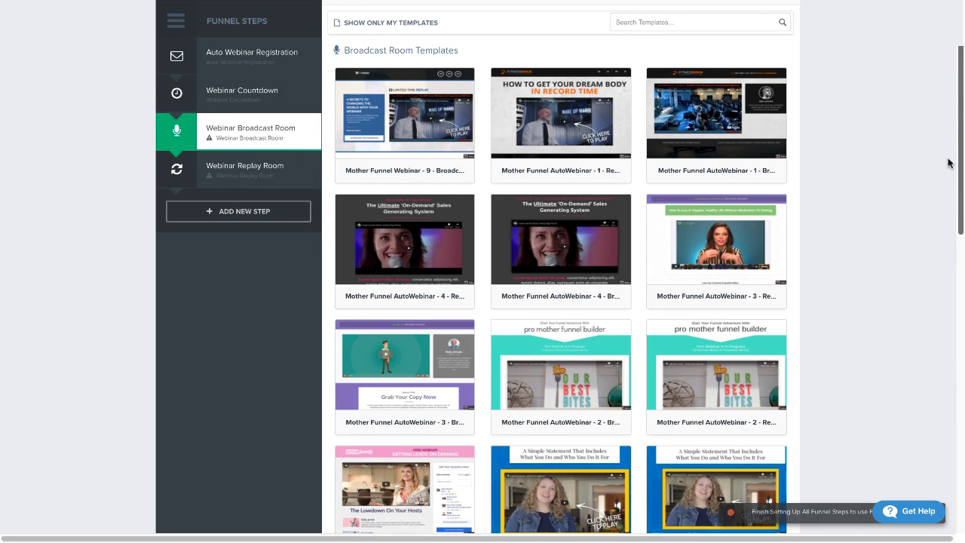
left_click(408, 110)
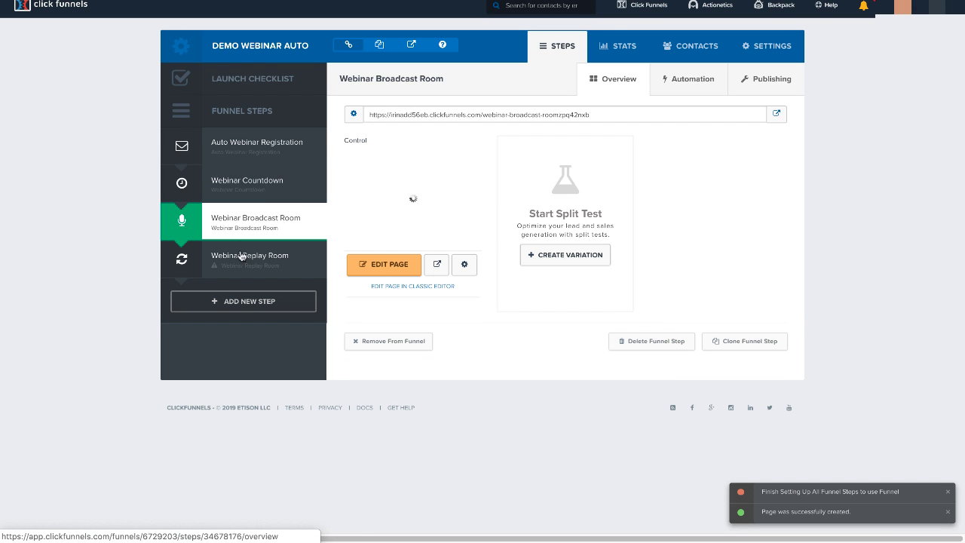
Apply the Mother Funnel Webinar - 9 template to the Webinar Replay Room step.
left_click(243, 272)
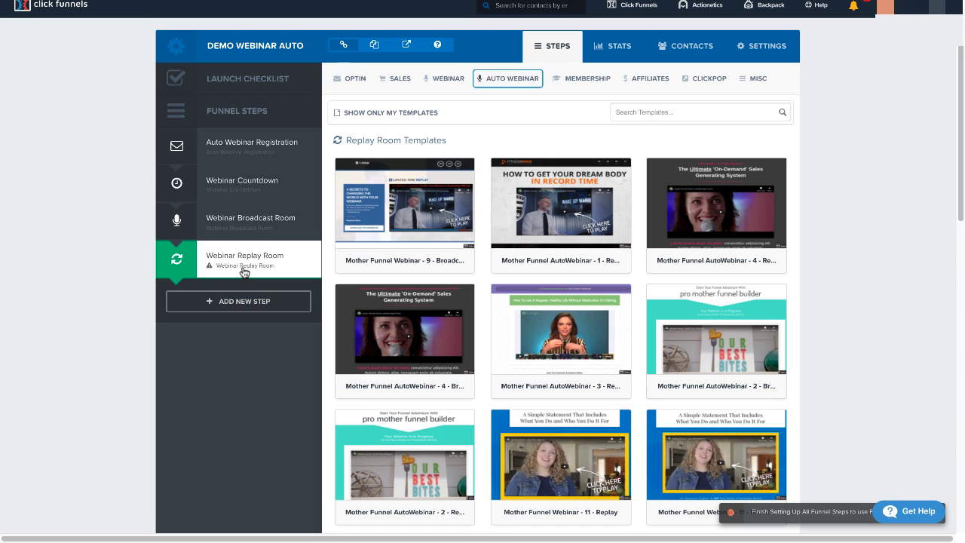
mouse_move(237, 270)
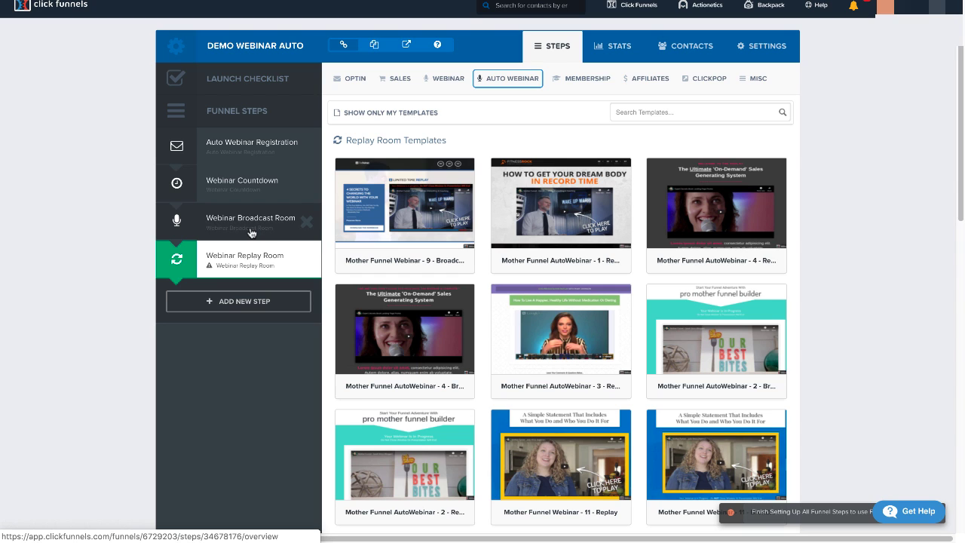
mouse_move(410, 208)
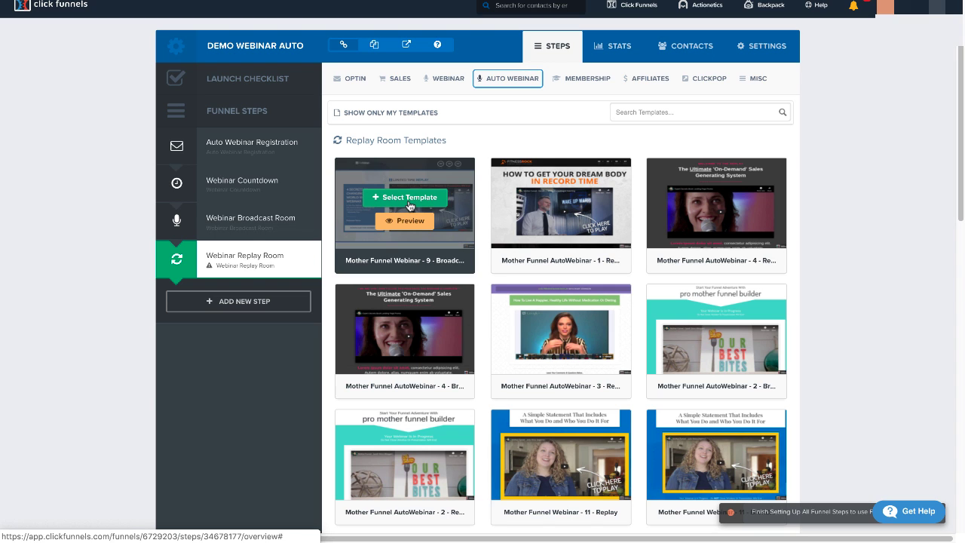
left_click(409, 202)
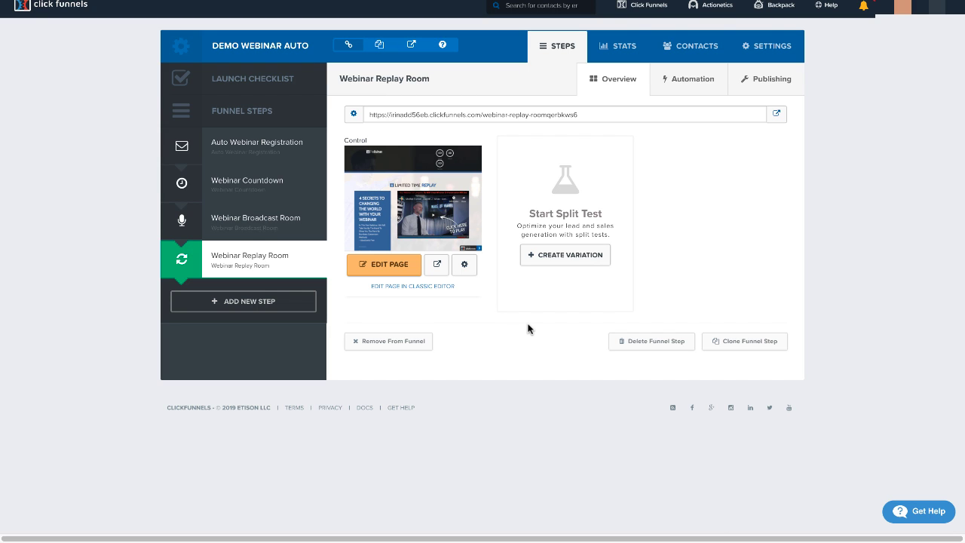
Open the Auto Webinar Registration page in the page editor and look over its layout and sign-up form.
left_click(242, 153)
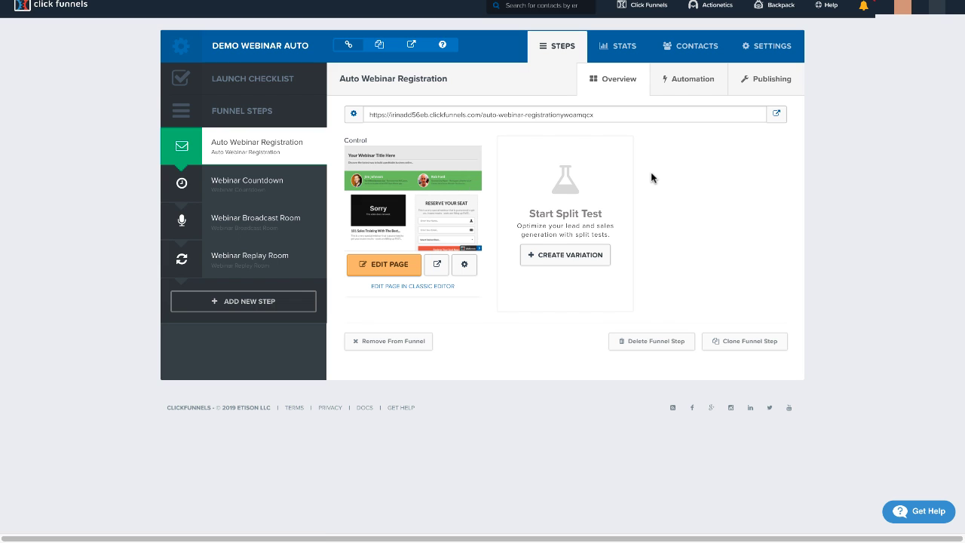
left_click(408, 268)
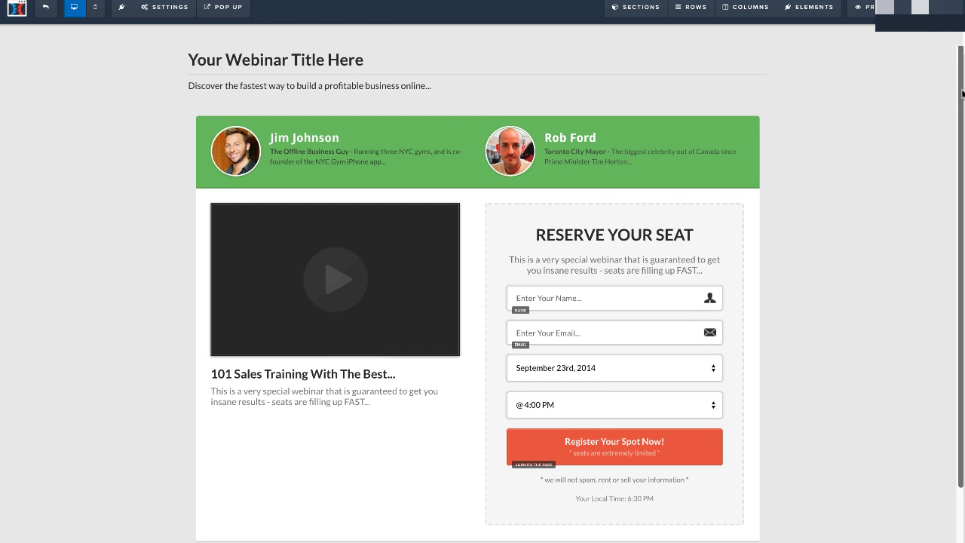
scroll(962, 92, "down", 2)
scroll(962, 92, "up", 2)
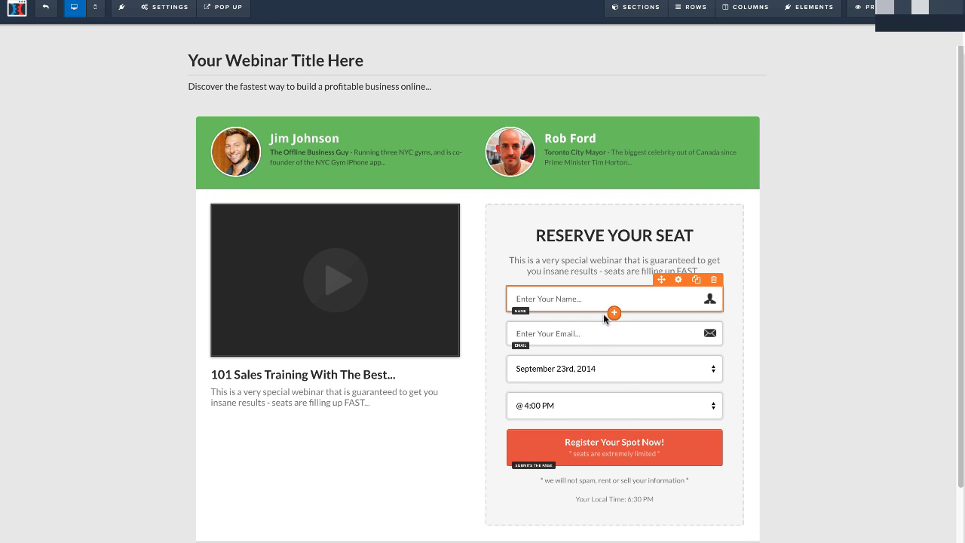
Review the time slot settings of the form's webinar time selector and the registration page's email integration settings.
left_click(632, 412)
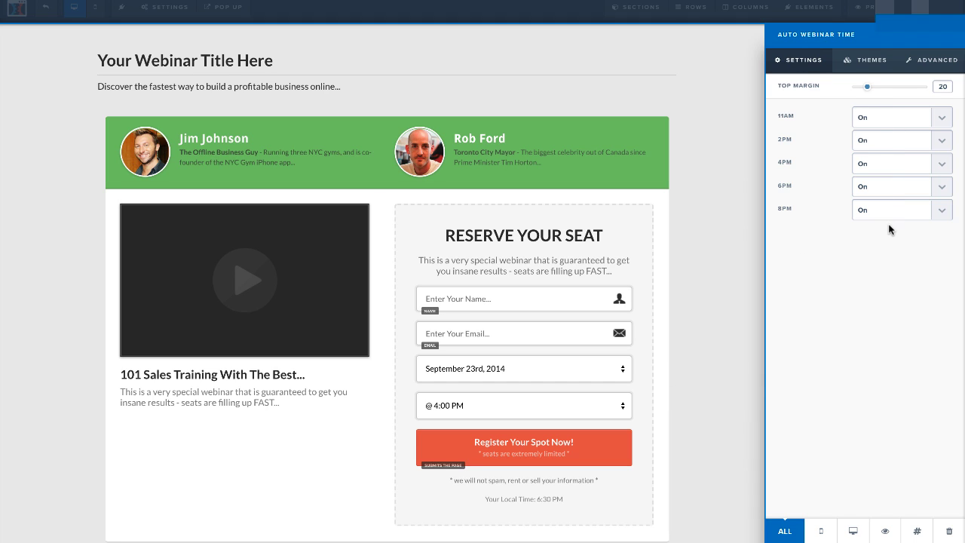
left_click(659, 370)
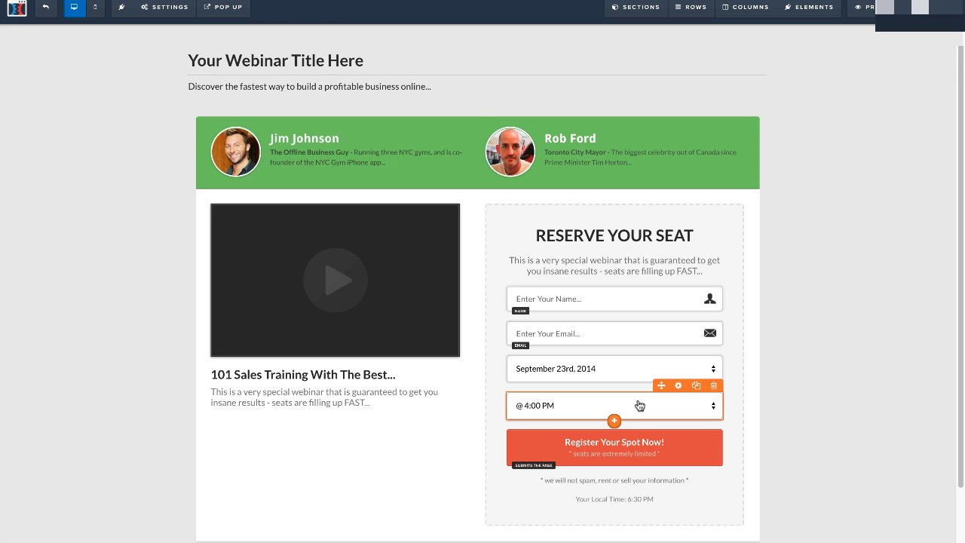
mouse_move(166, 8)
left_click(178, 30)
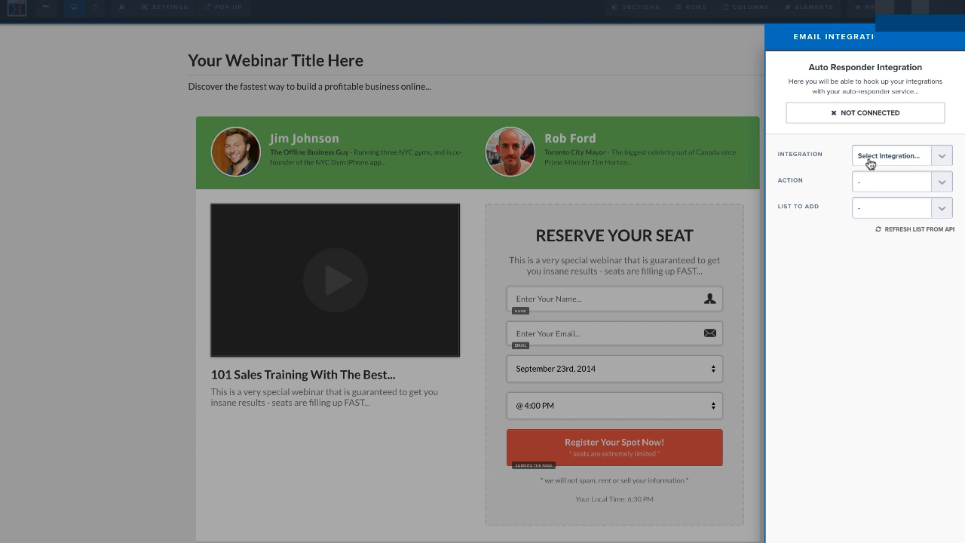
left_click(714, 212)
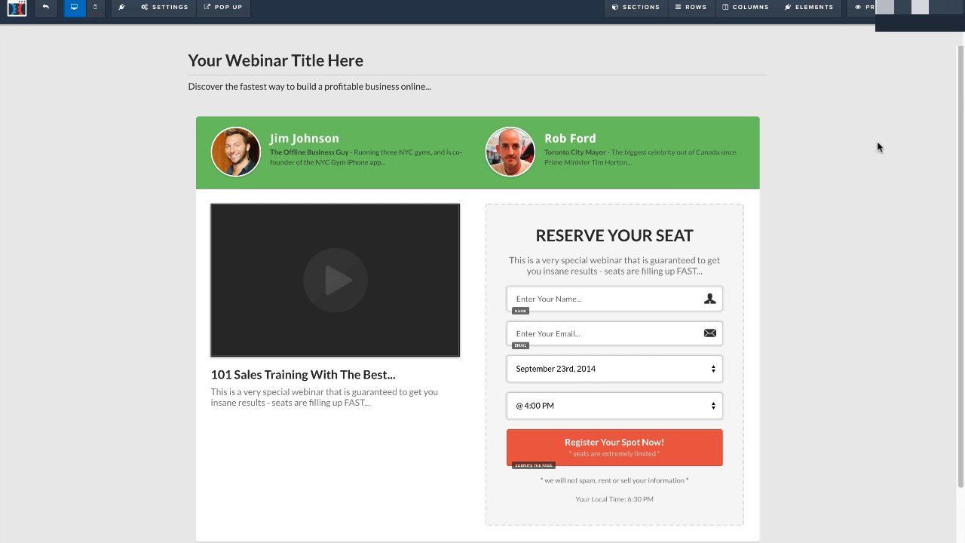
mouse_move(962, 94)
left_mouse_down()
mouse_move(948, 248)
mouse_move(963, 95)
left_mouse_up()
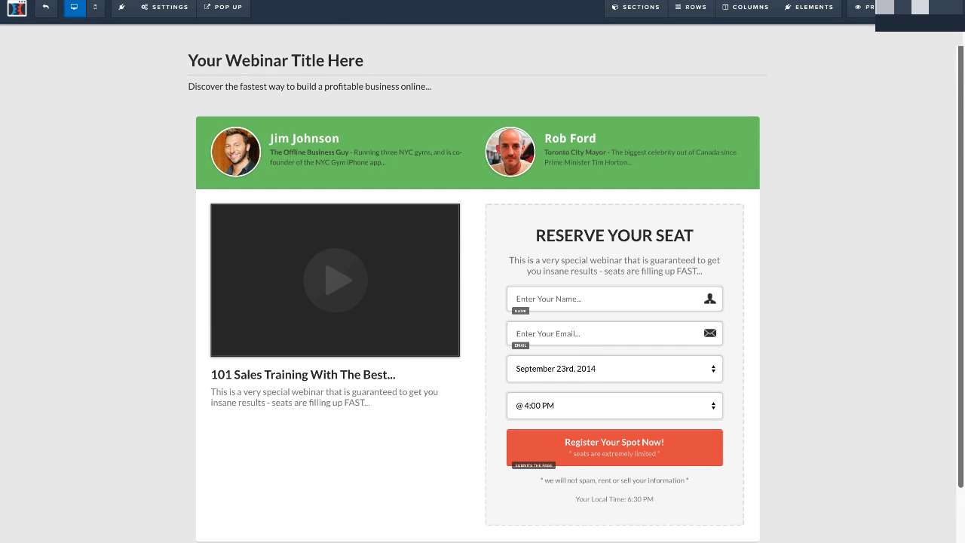
Connect the registration page to the null (Actionetics) integration with the Add To List action and the 12345 list, and save the page.
mouse_move(177, 14)
left_click(178, 31)
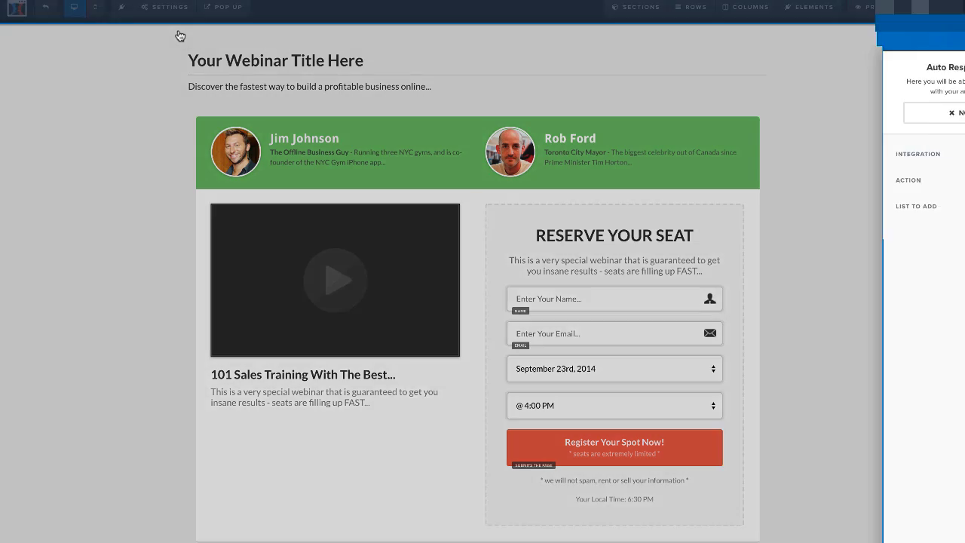
left_click(887, 162)
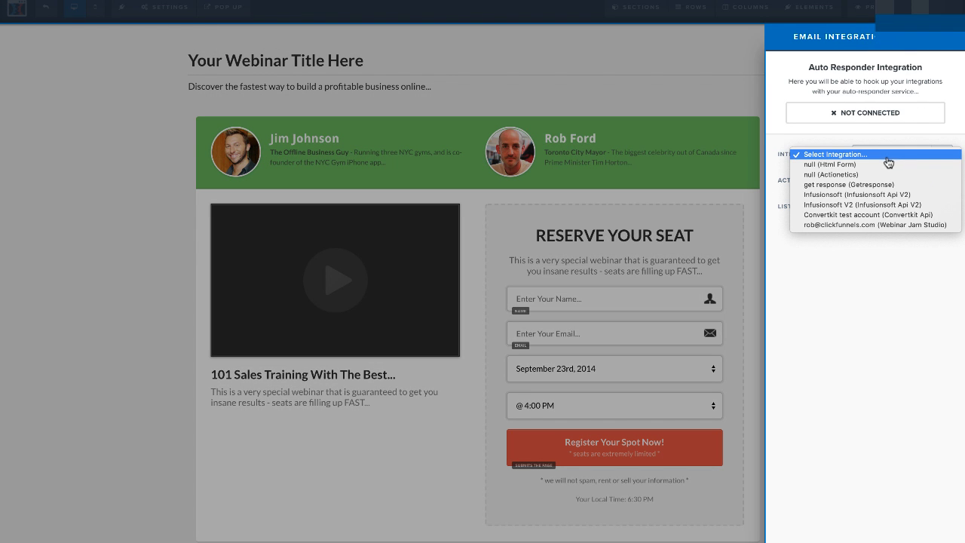
left_click(884, 175)
left_click(886, 181)
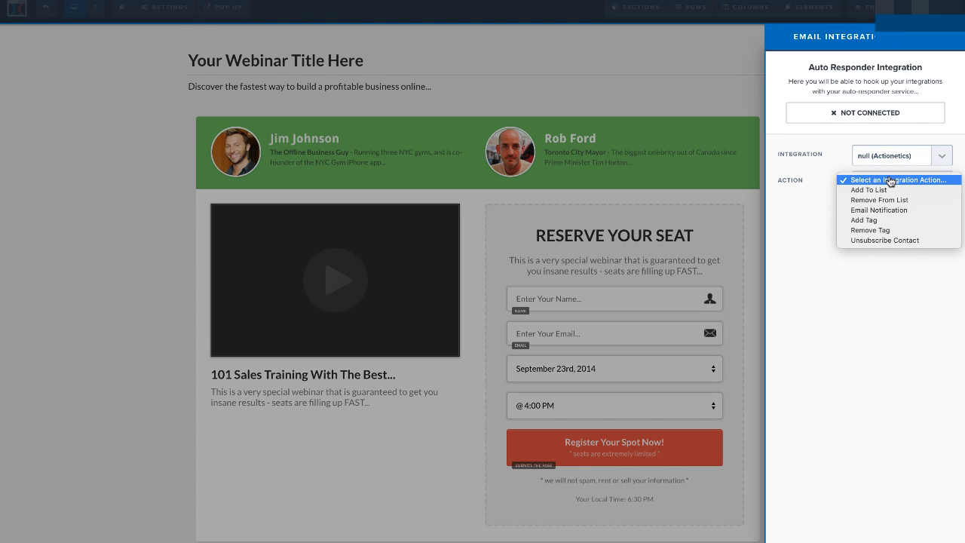
left_click(898, 190)
left_click(902, 207)
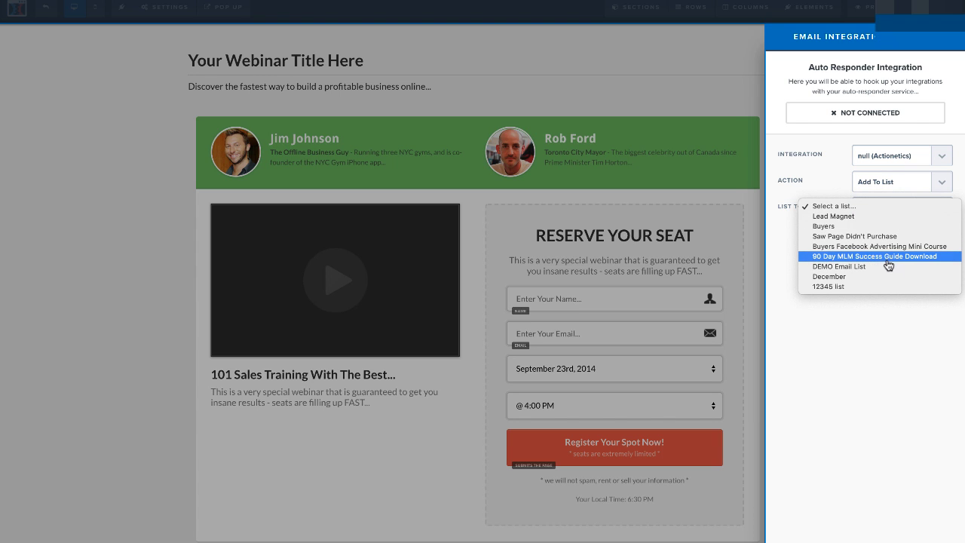
left_click(878, 288)
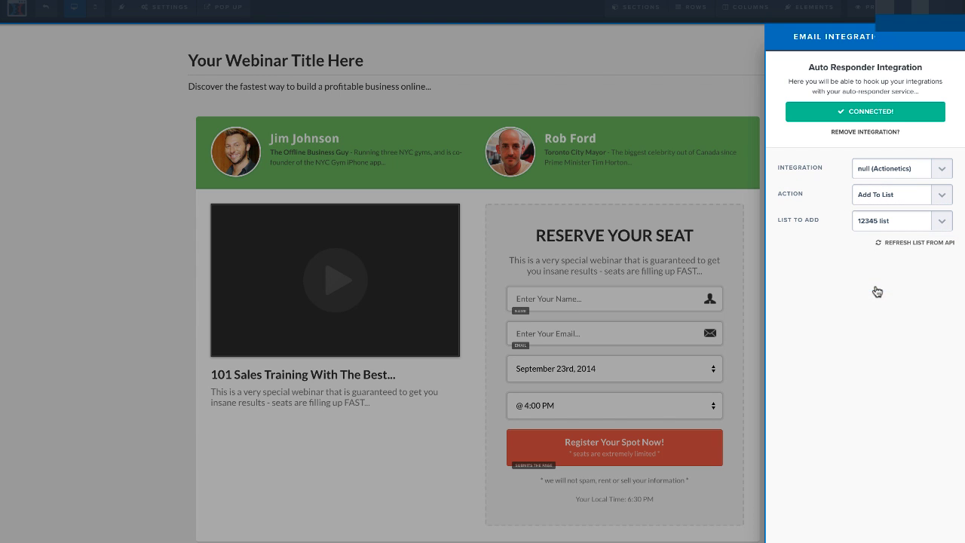
left_click(644, 150)
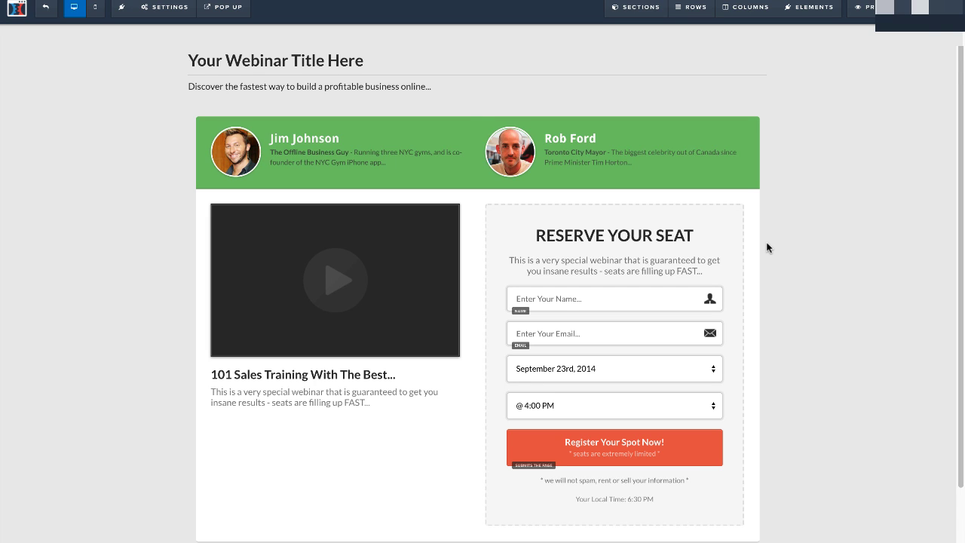
left_click(938, 7)
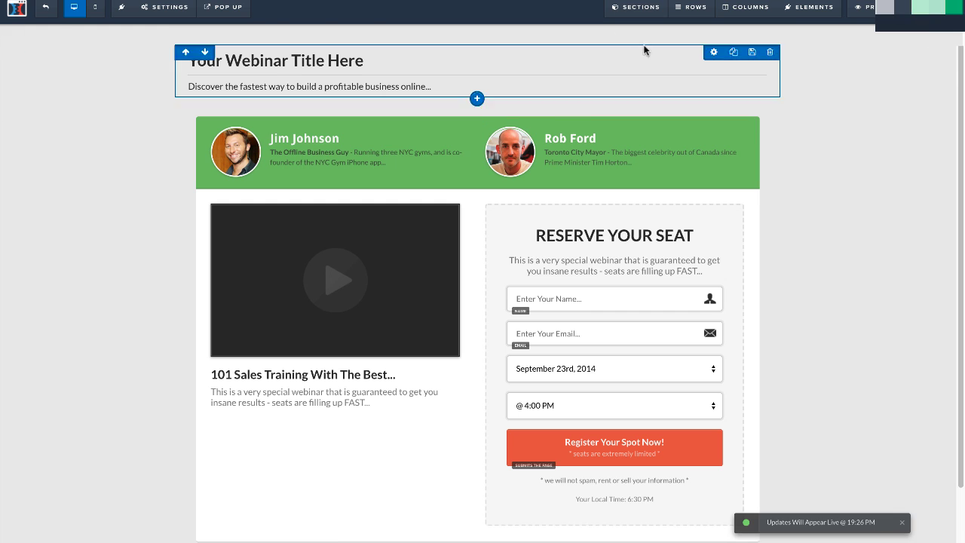
Return to the funnel's steps and open the Webinar Countdown page in the page editor.
left_click(49, 11)
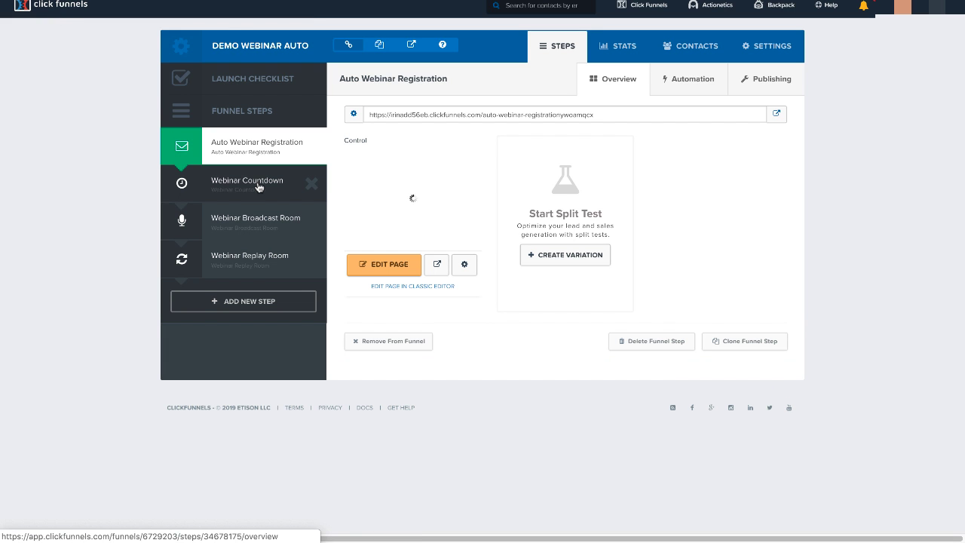
left_click(258, 187)
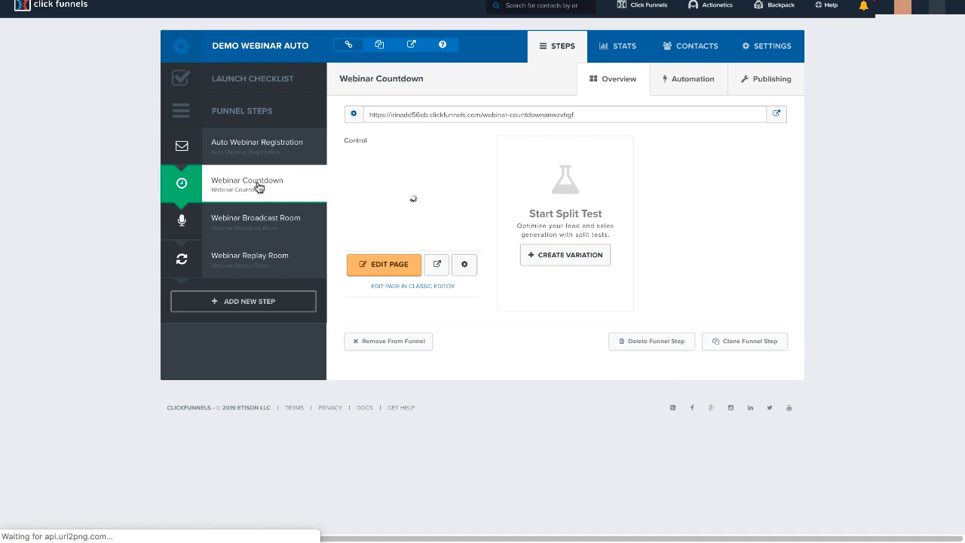
left_click(389, 265)
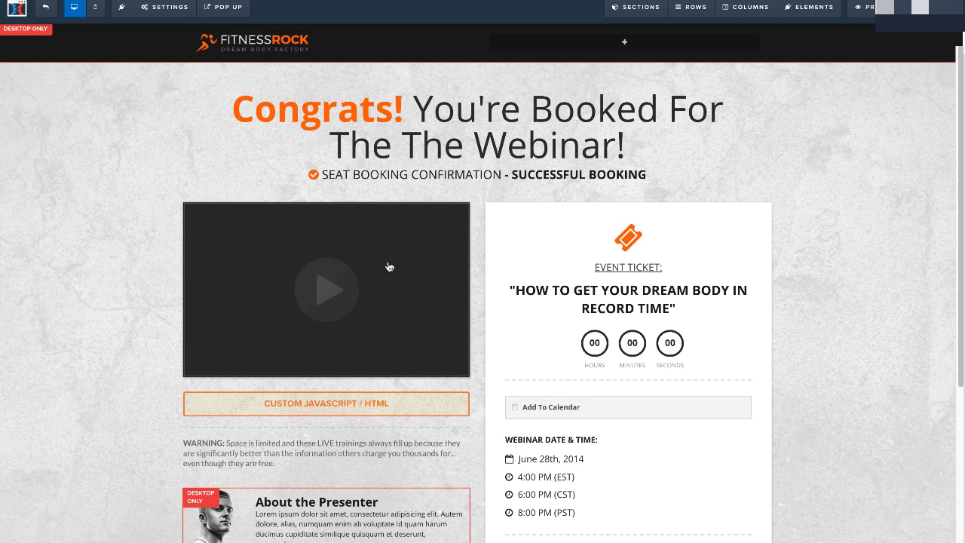
Look over the settings of the video on the countdown page, including its type and YouTube URL.
left_click(324, 302)
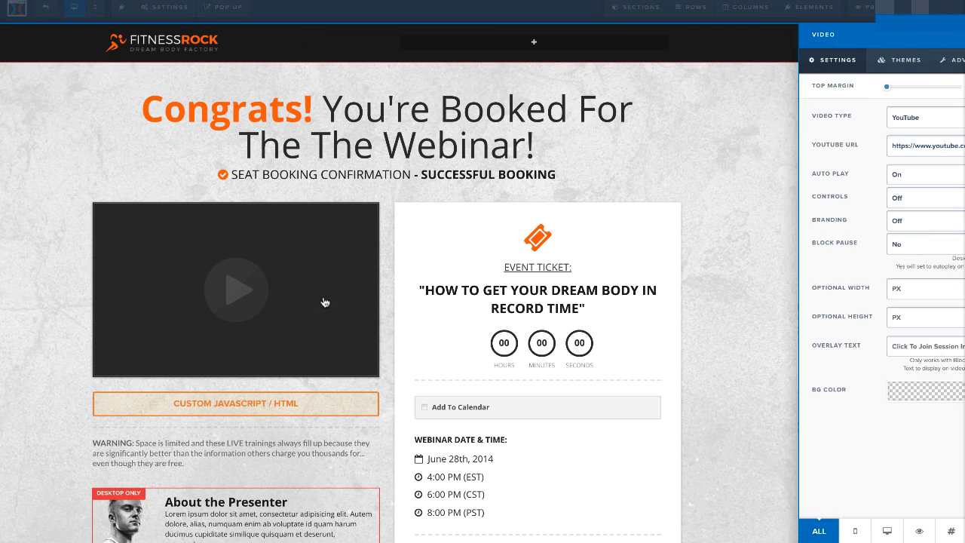
left_click(369, 189)
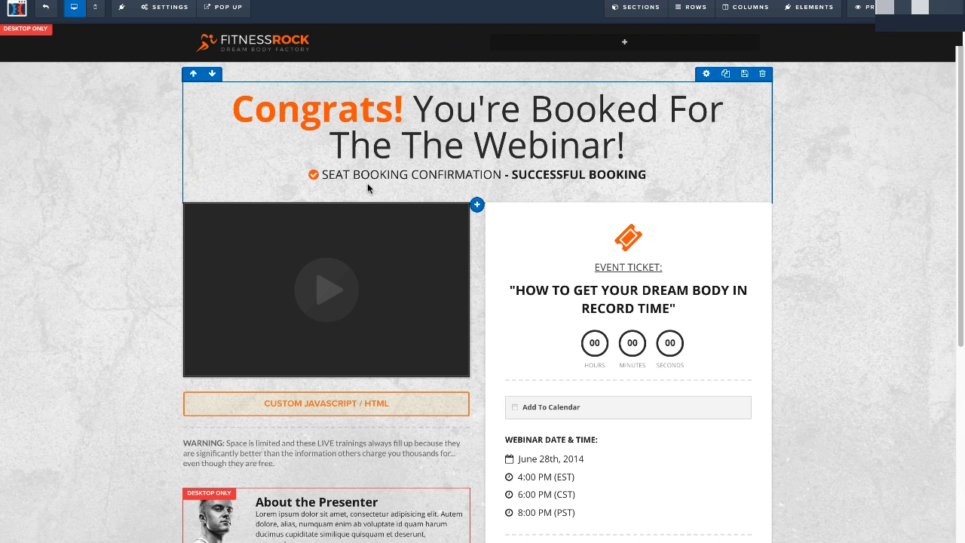
left_click(382, 231)
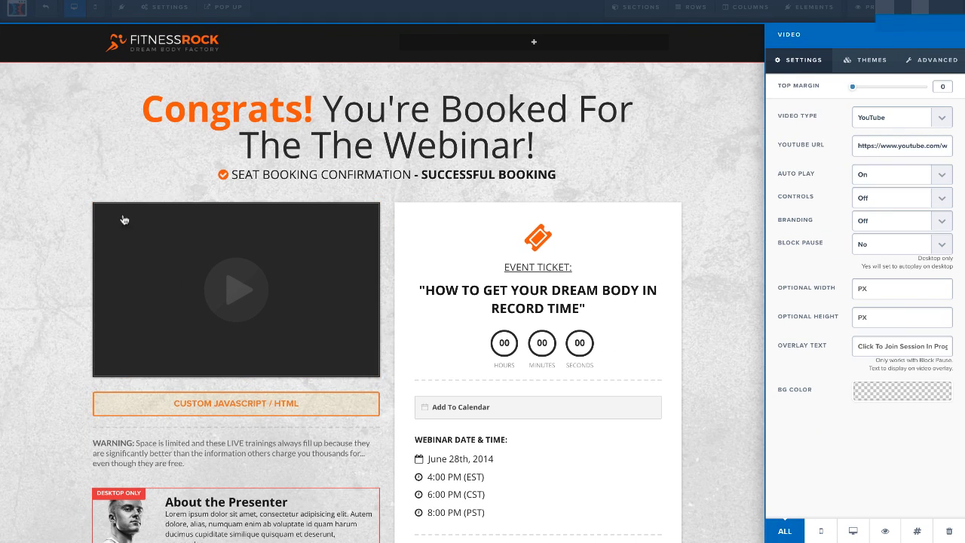
left_click(299, 326)
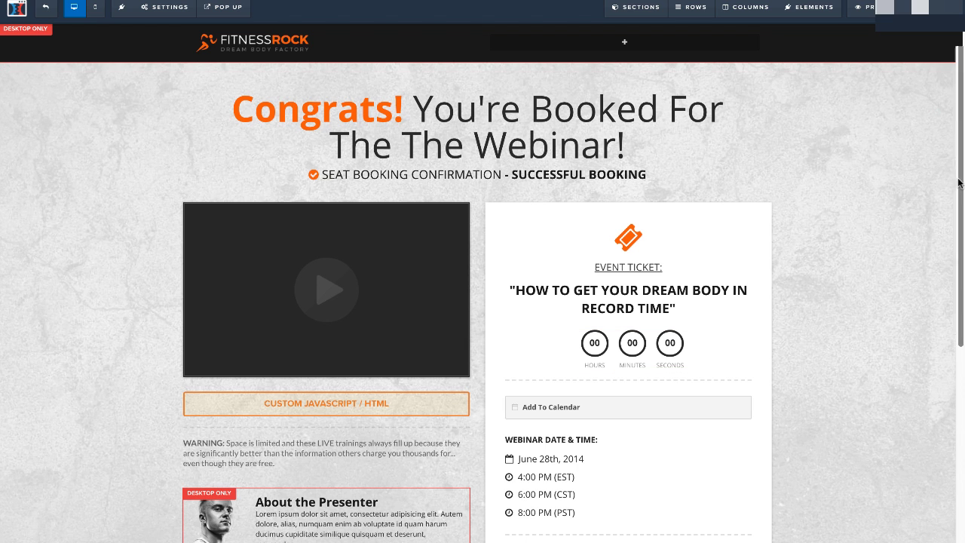
Delete the "Wait! Before You Show Up..." section from the countdown page and save the page.
scroll(493, 255, "down", 2)
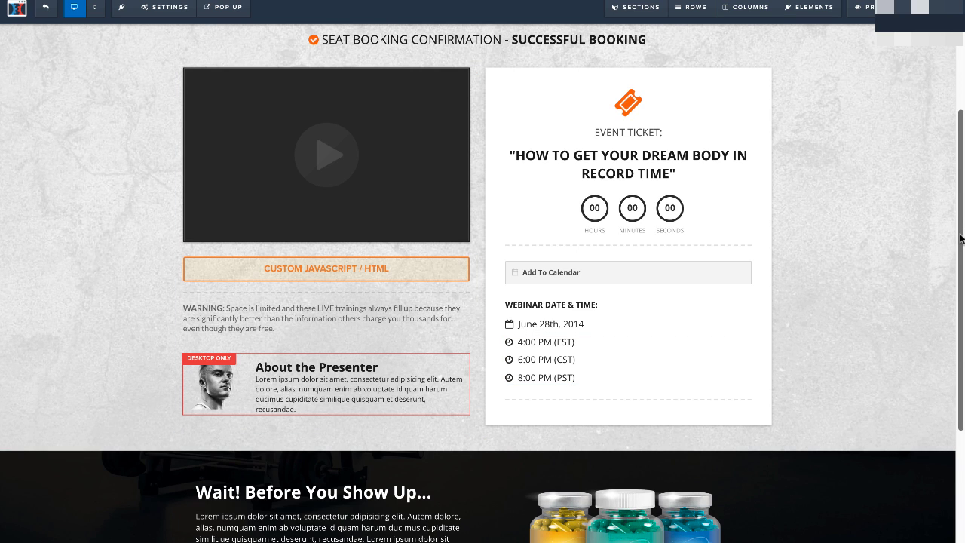
left_click_drag(963, 239, 962, 244)
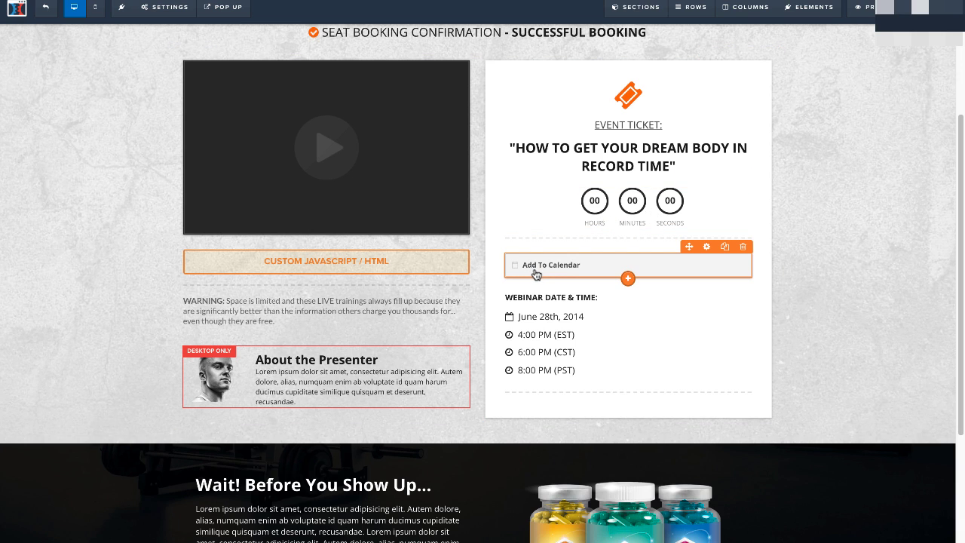
left_click_drag(960, 188, 954, 318)
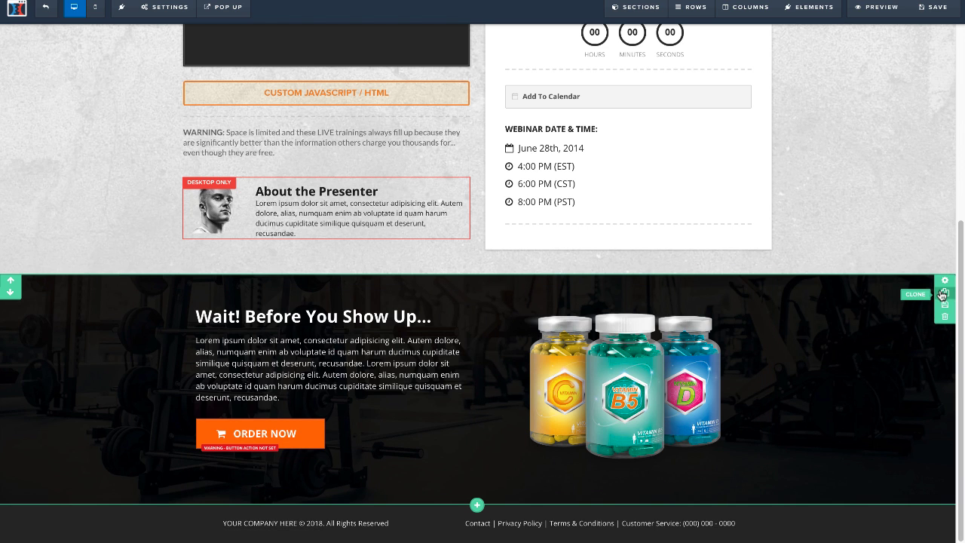
left_click(944, 317)
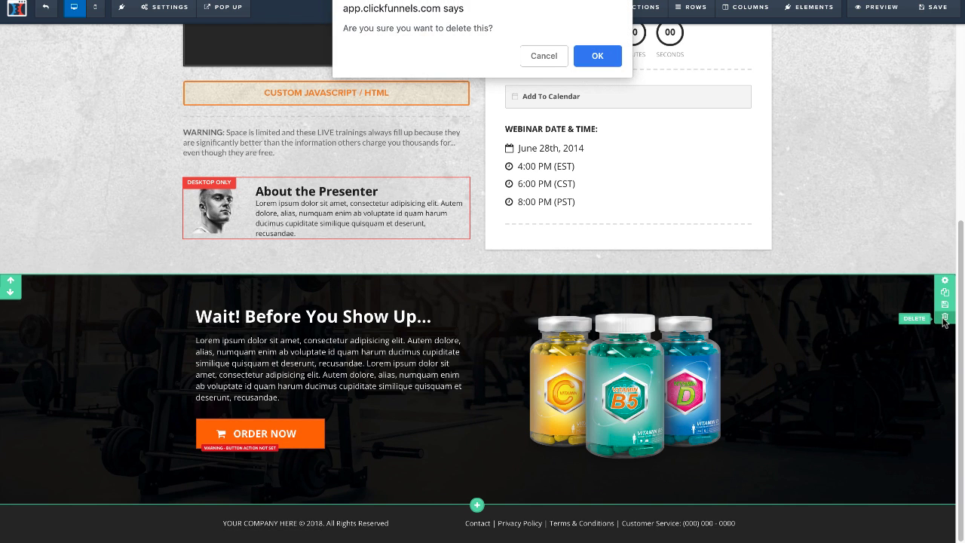
left_click(610, 55)
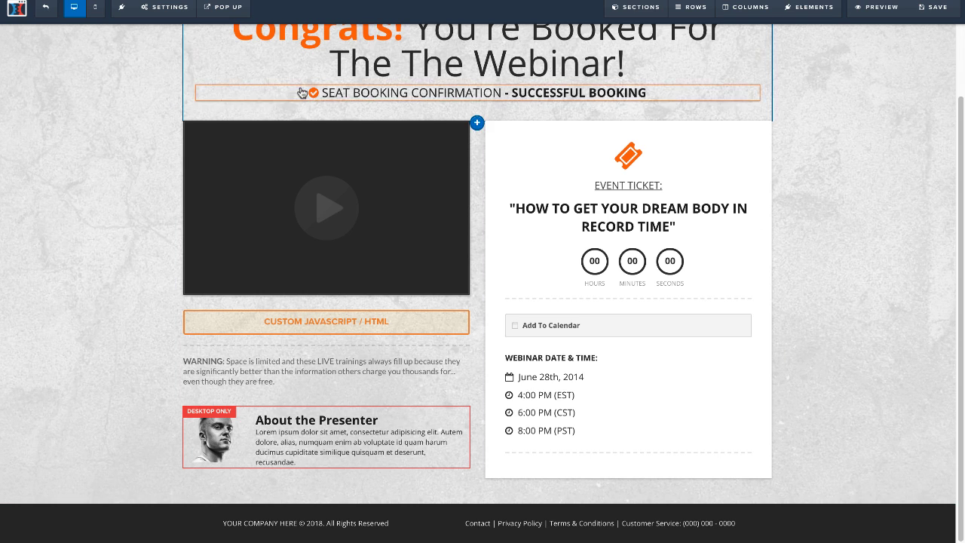
left_click(933, 7)
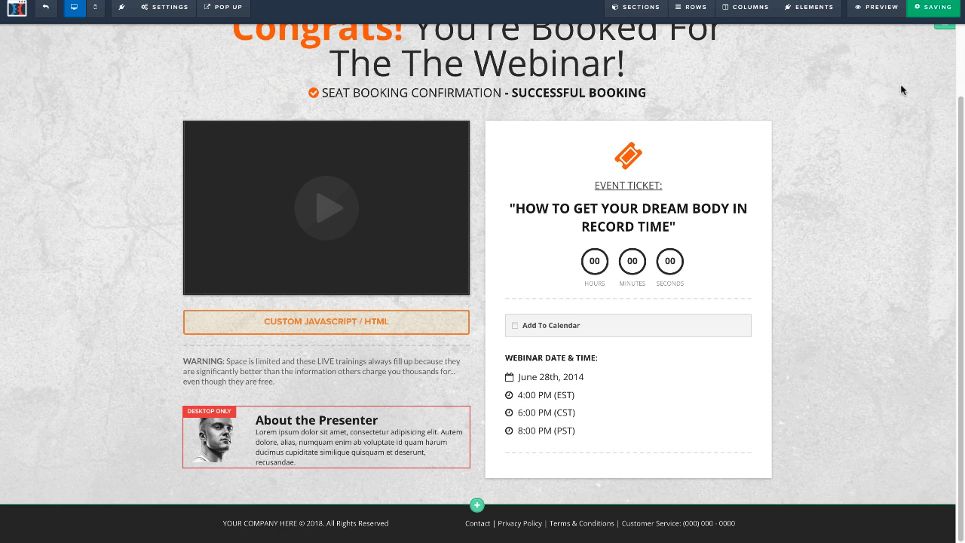
Preview the countdown page and look over its video, countdown timer and webinar date details.
left_click(878, 9)
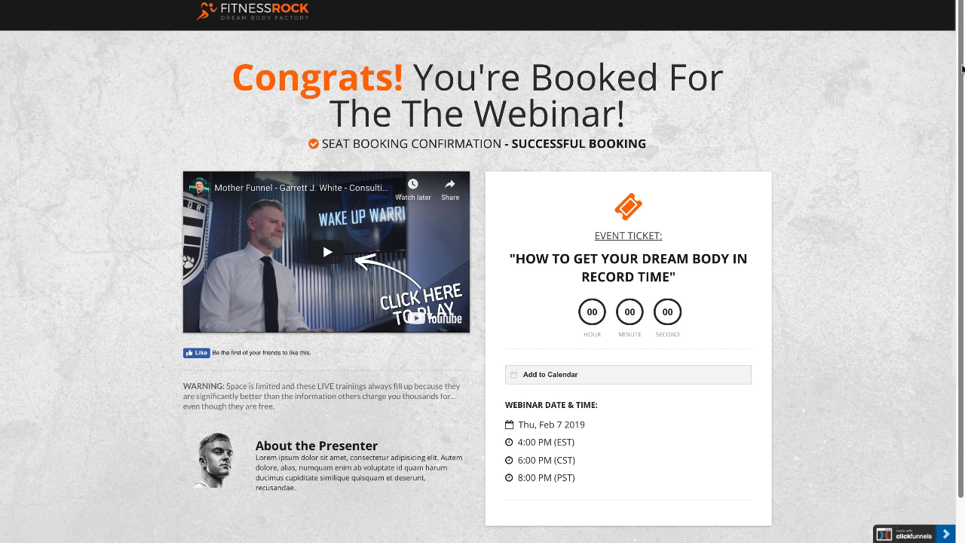
scroll(962, 69, "down", 1)
scroll(962, 70, "up", 1)
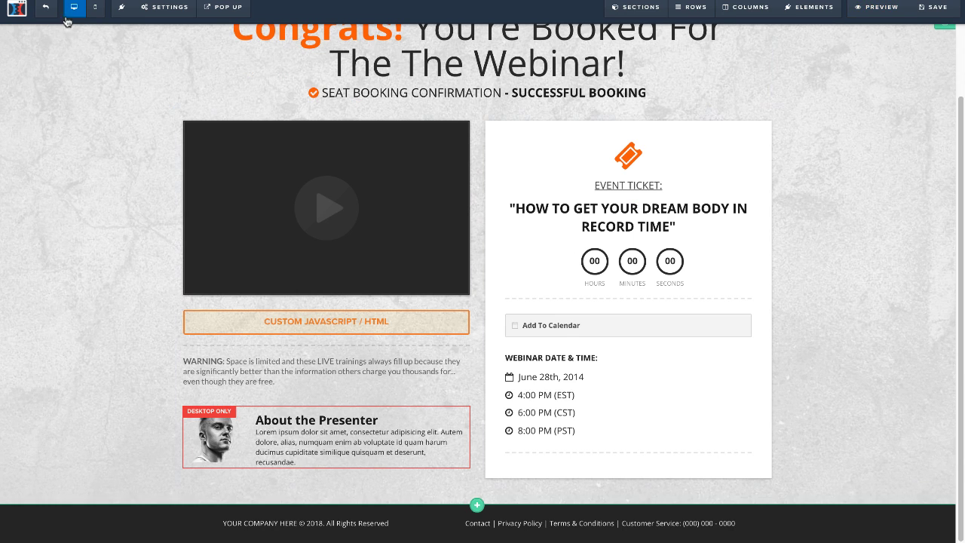
Return to the funnel's steps and open the Webinar Broadcast Room page in the page editor.
left_click(46, 9)
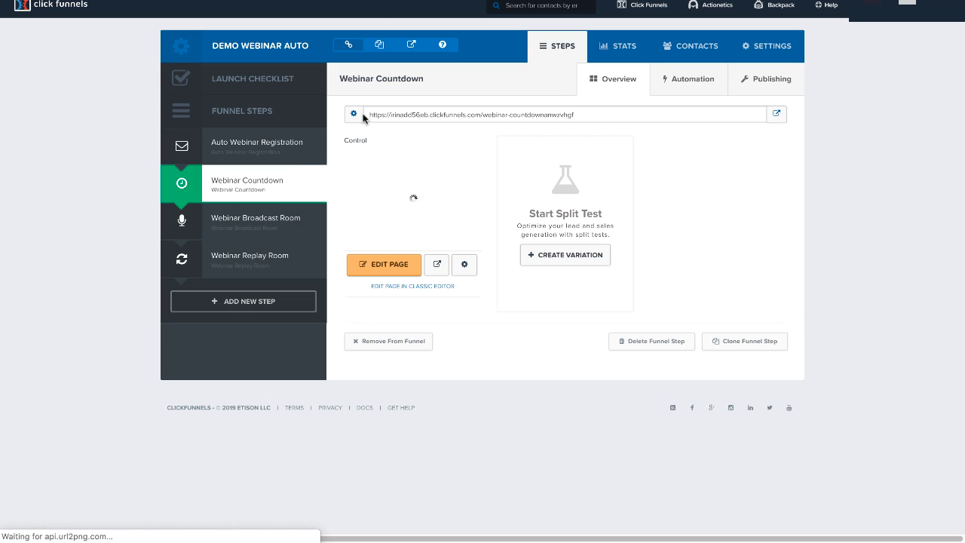
left_click(261, 224)
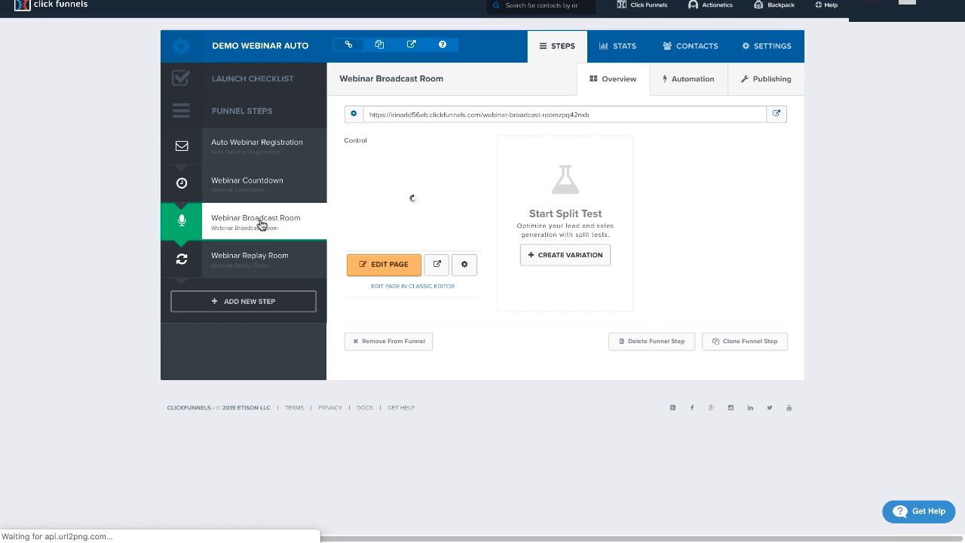
left_click(372, 267)
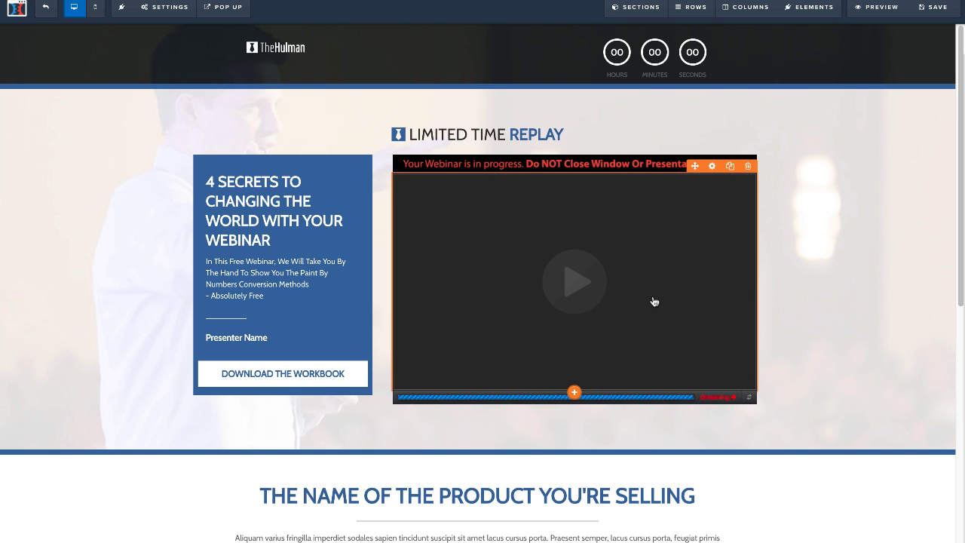
Replace the word REPLAY in the broadcast room's "Limited Time" headline with LIVE WEBINAR.
double_click(550, 133)
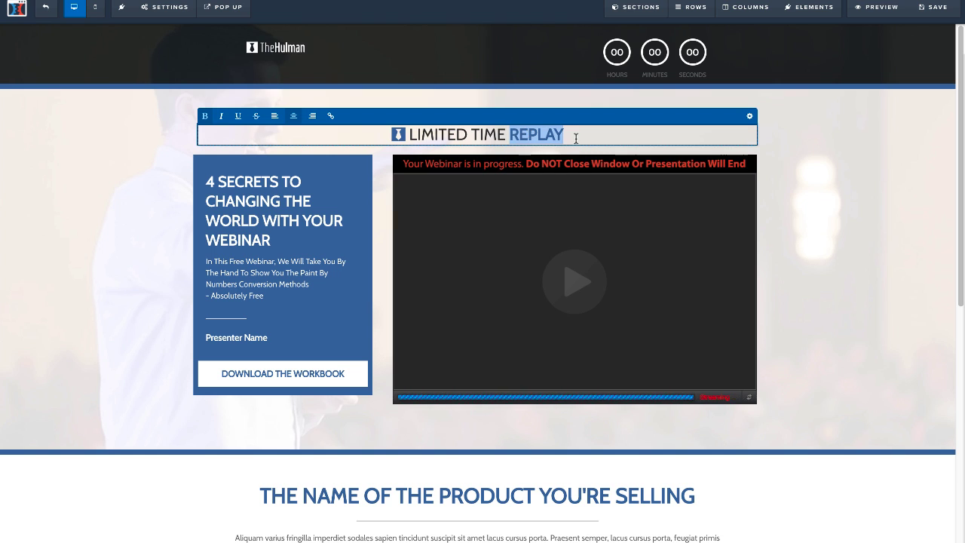
type("LIVE")
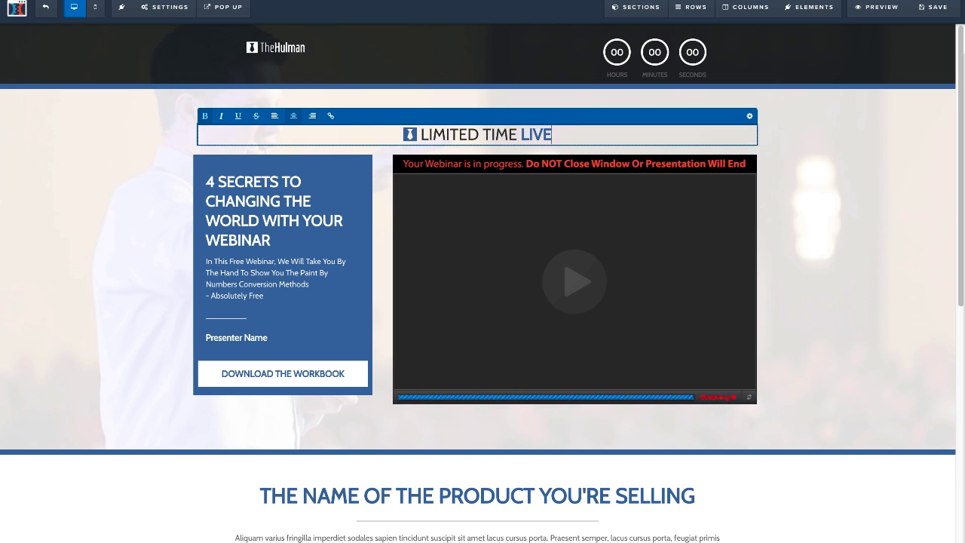
type(" WEBINAR")
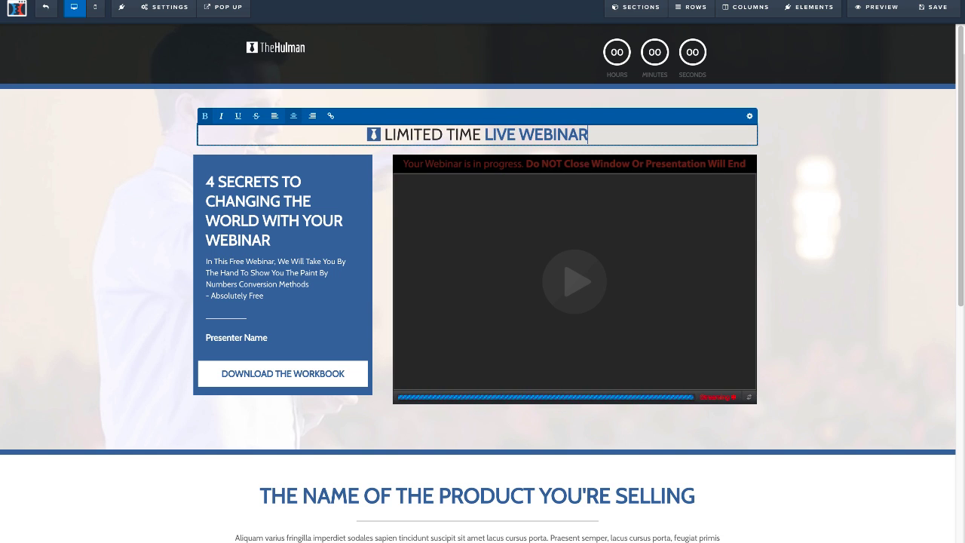
left_click(818, 252)
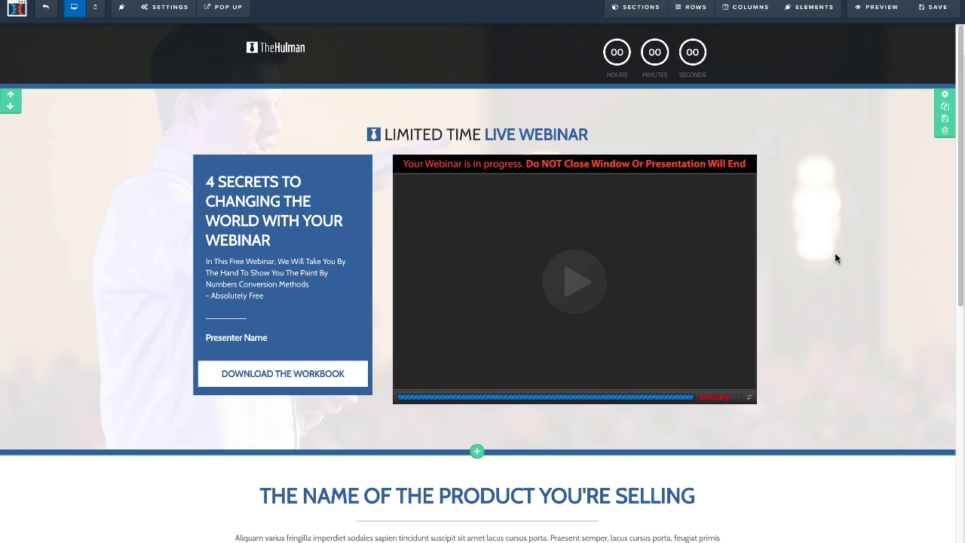
scroll(960, 134, "down", 1)
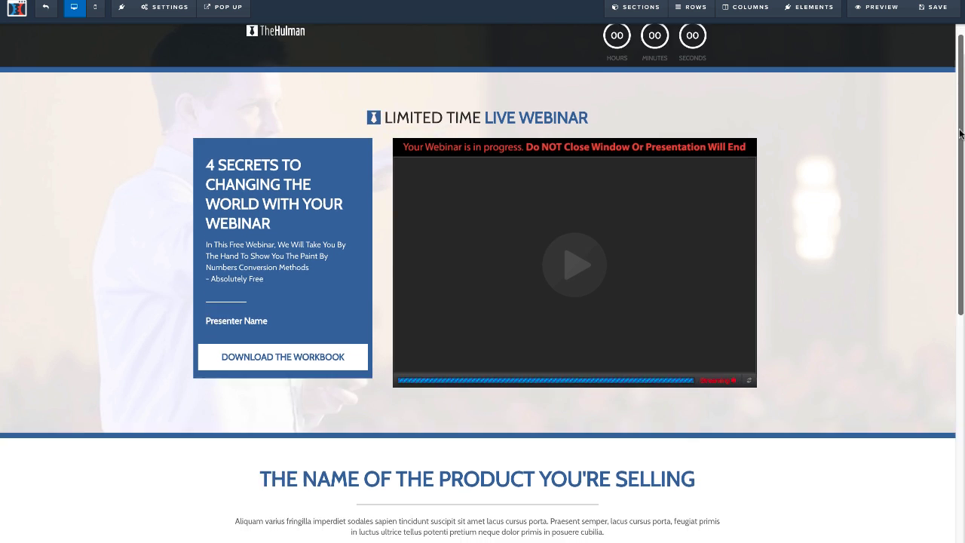
Look over the broadcast page's webinar and offer sections and the action options of the Purchase Now! button.
scroll(960, 134, "down", 5)
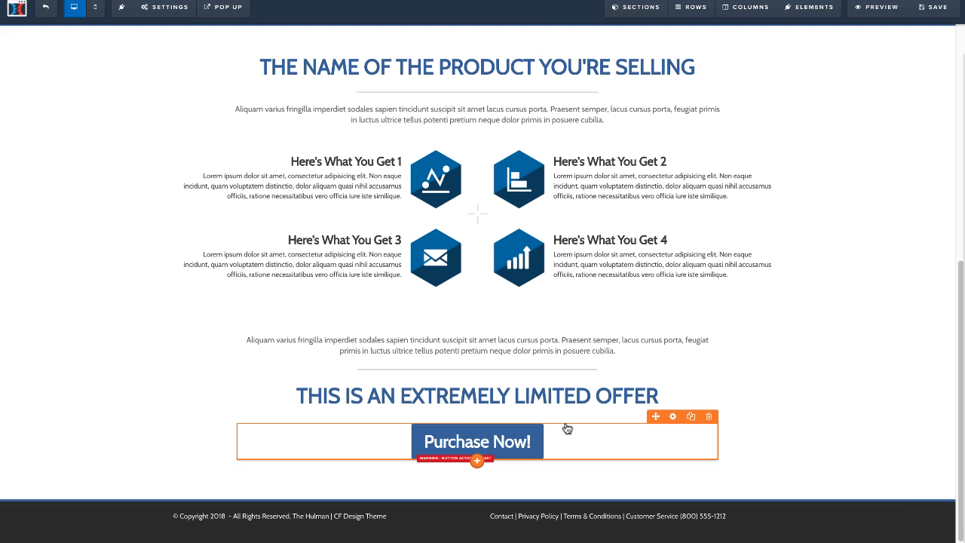
scroll(960, 348, "up", 5)
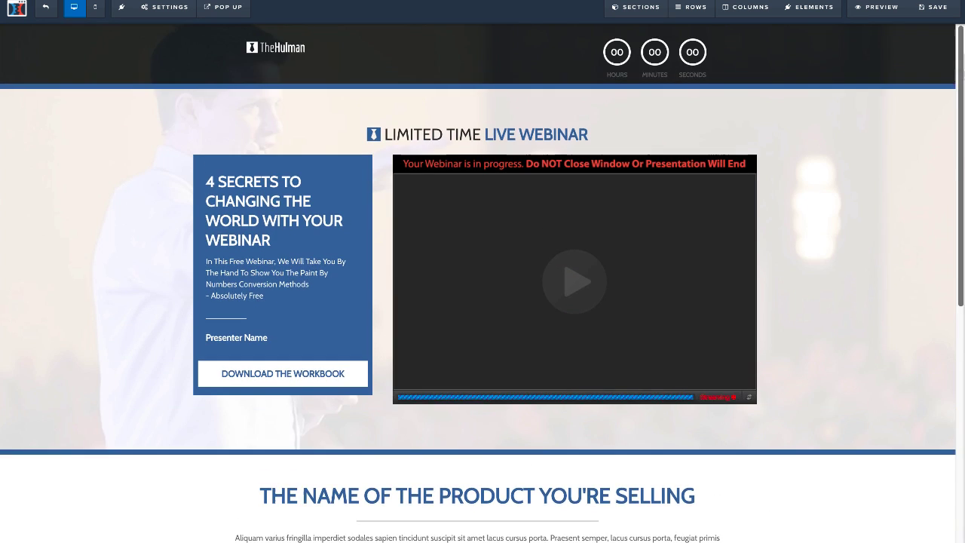
scroll(960, 348, "down", 5)
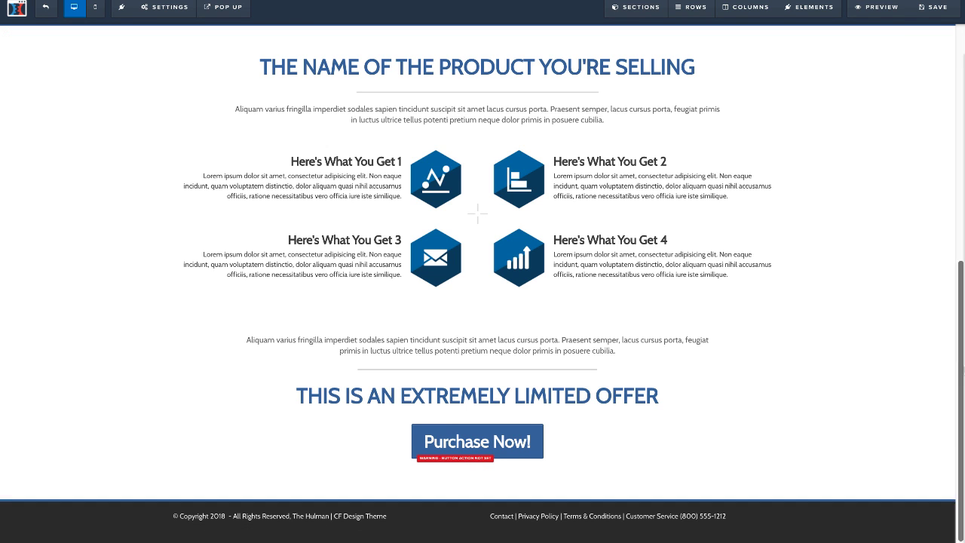
scroll(961, 272, "up", 1)
mouse_move(572, 224)
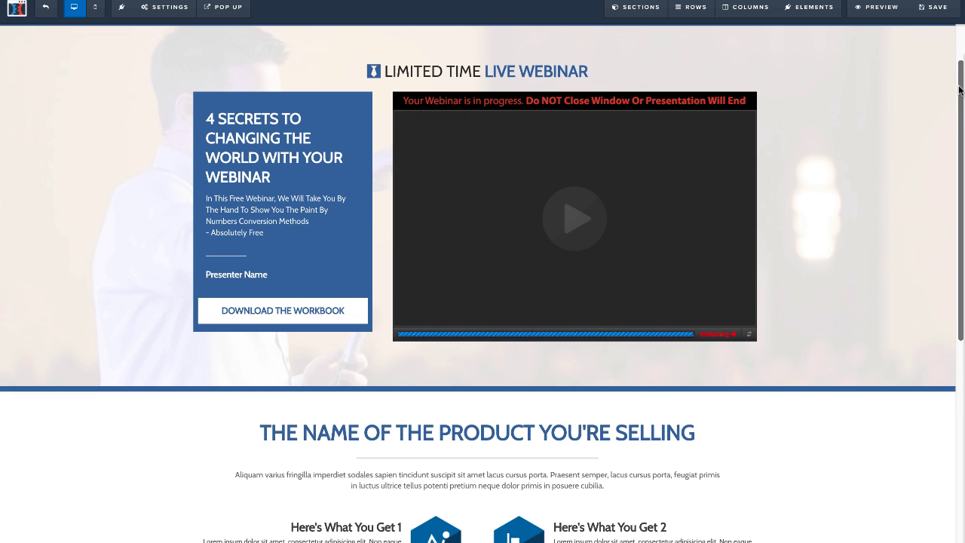
scroll(679, 406, "down", 5)
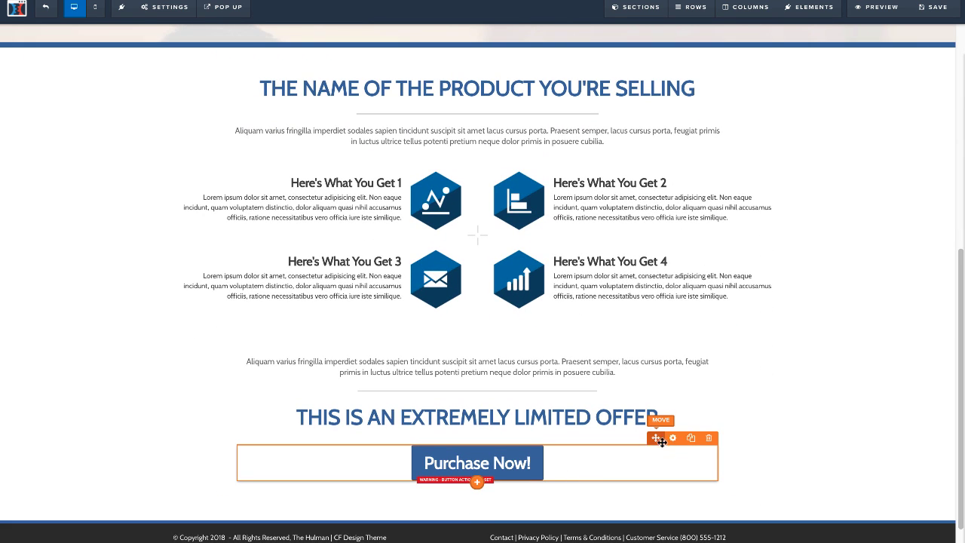
left_click(668, 441)
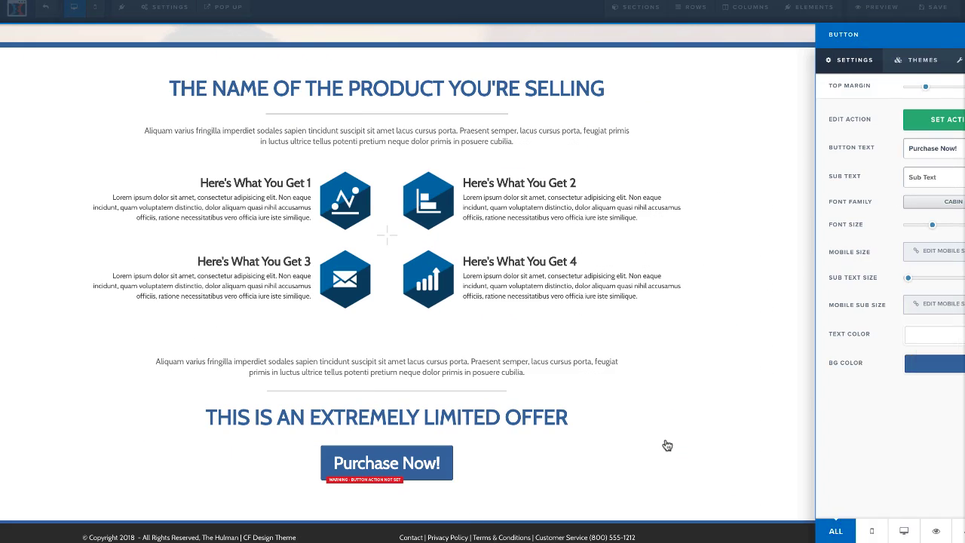
left_click(935, 125)
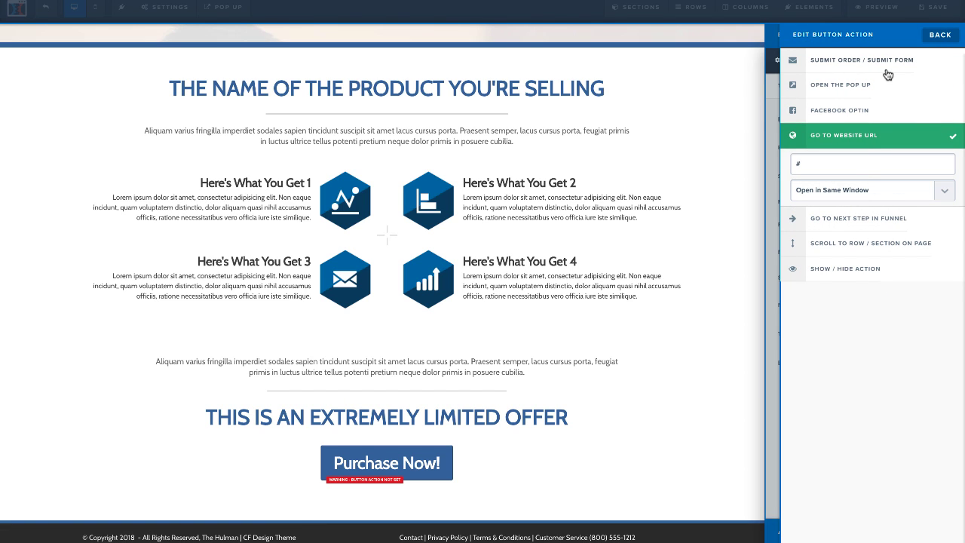
left_click(769, 226)
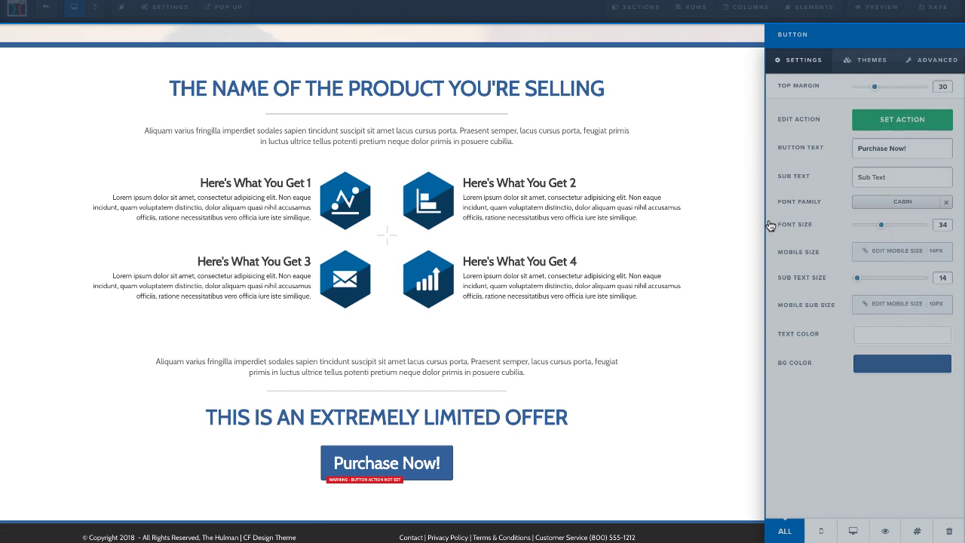
Give the Purchase Now! button a Fade In timed delay of 22 minutes and save the page.
left_click(927, 66)
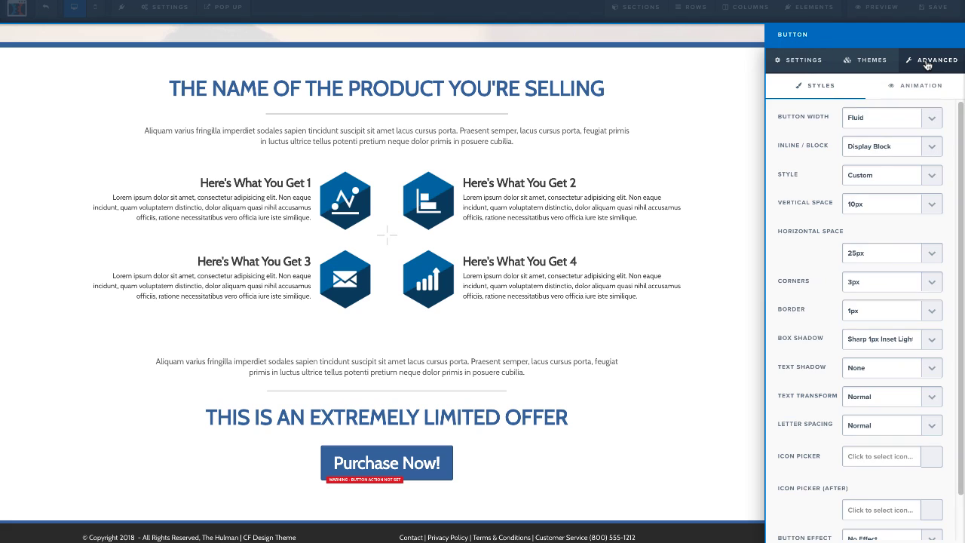
left_click(923, 84)
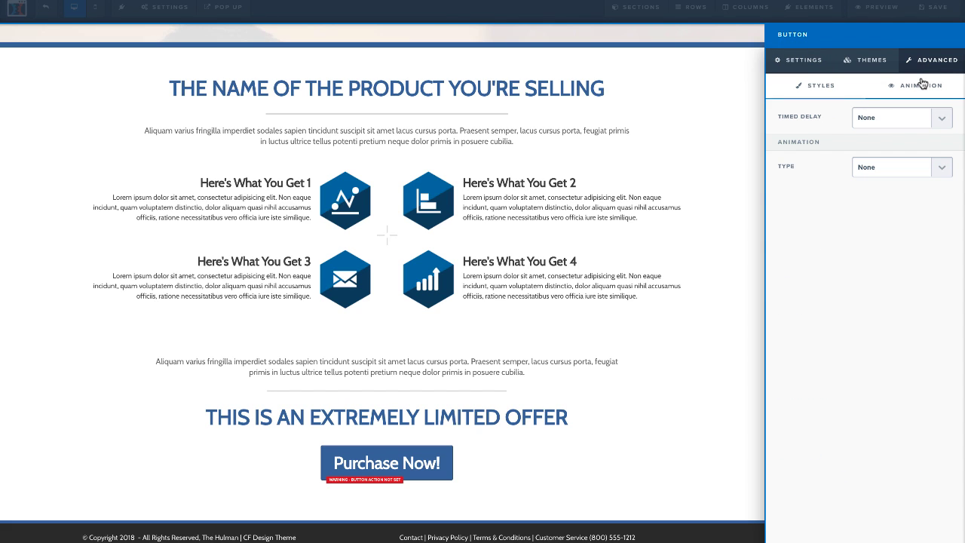
left_click(920, 117)
left_click(914, 129)
left_click(907, 143)
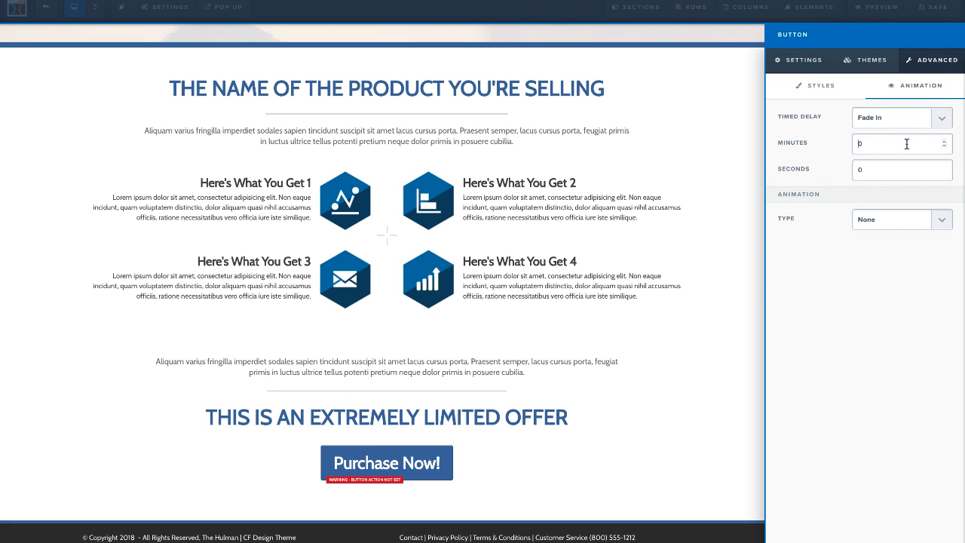
type("22")
left_click(724, 203)
left_click(925, 14)
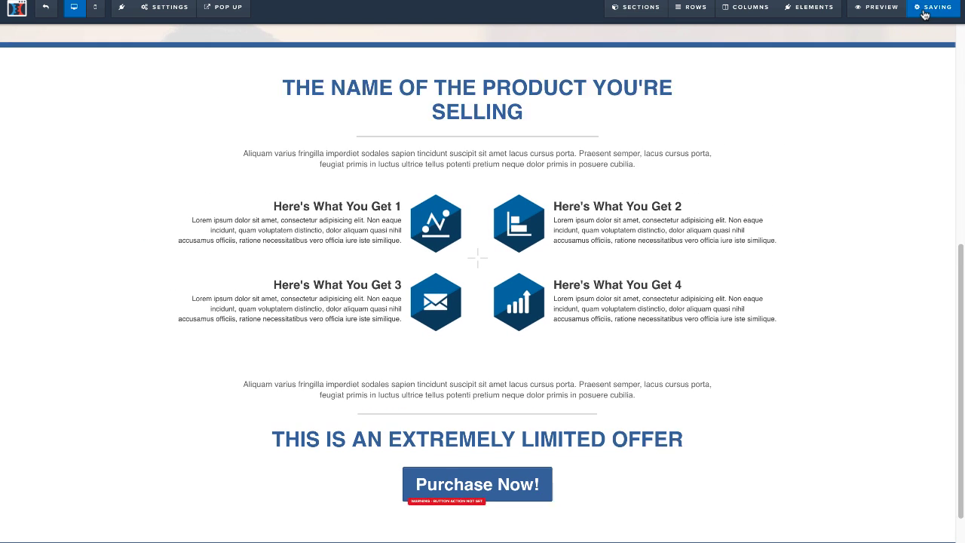
Preview the broadcast room page and look over its webinar video and the offer section below it.
left_click(885, 14)
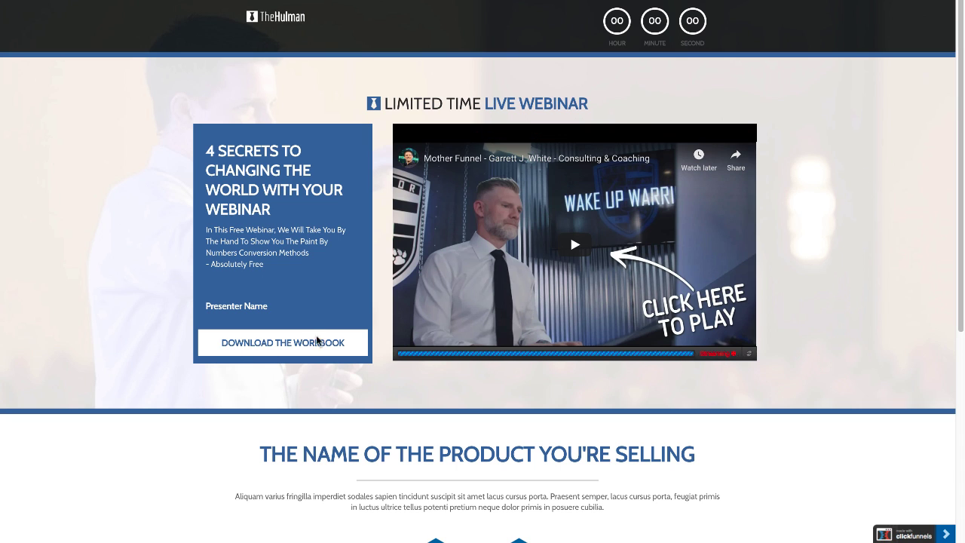
left_click_drag(961, 68, 962, 282)
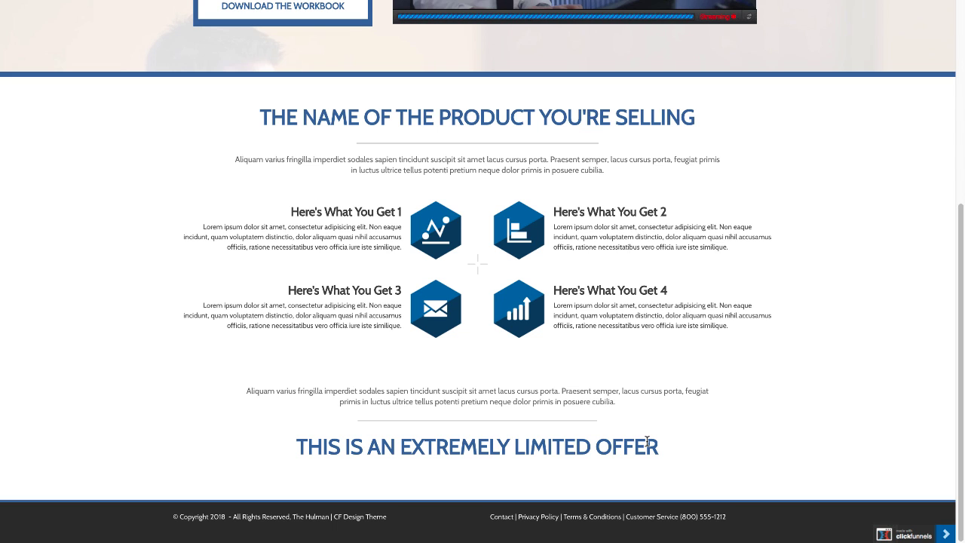
scroll(926, 319, "up", 5)
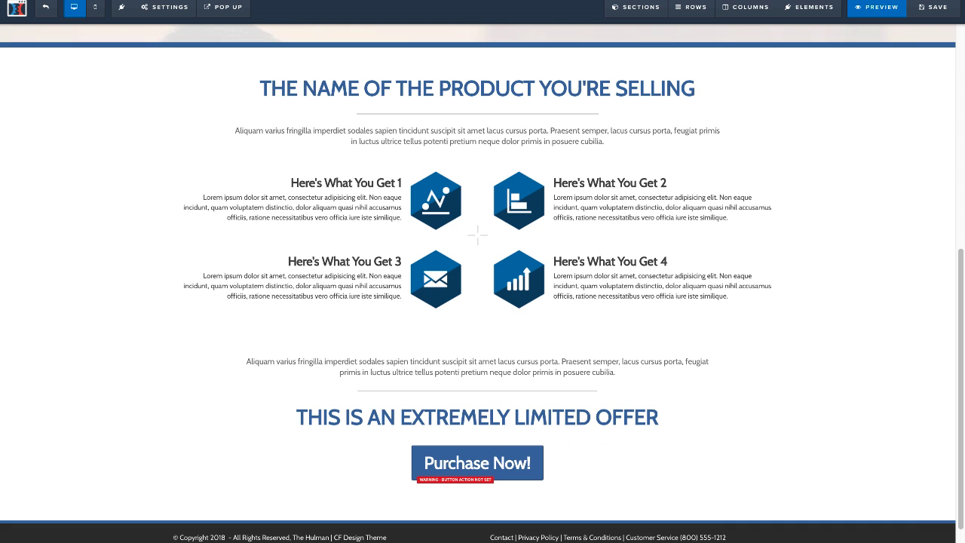
Return to the funnel's steps, open the Webinar Replay Room page in the page editor and look over its content.
left_click(55, 11)
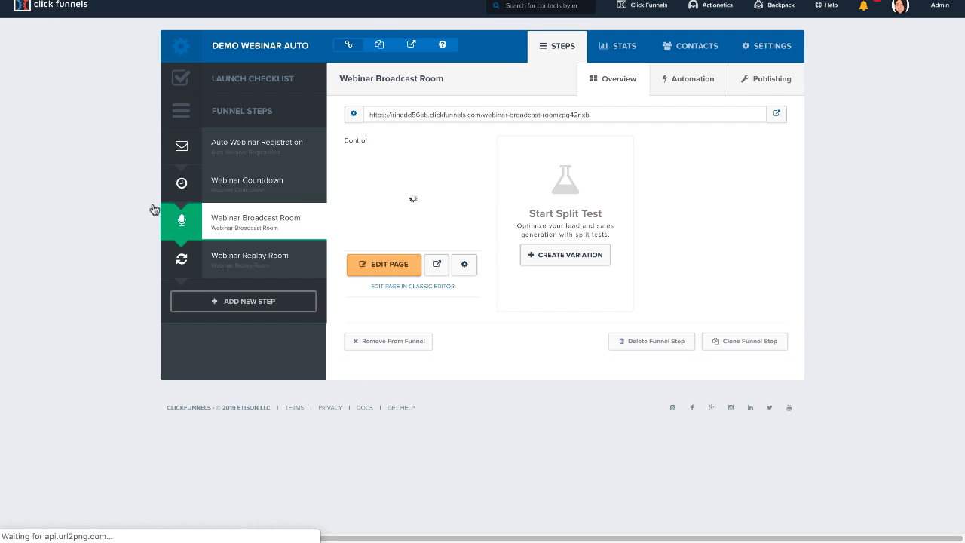
left_click(242, 261)
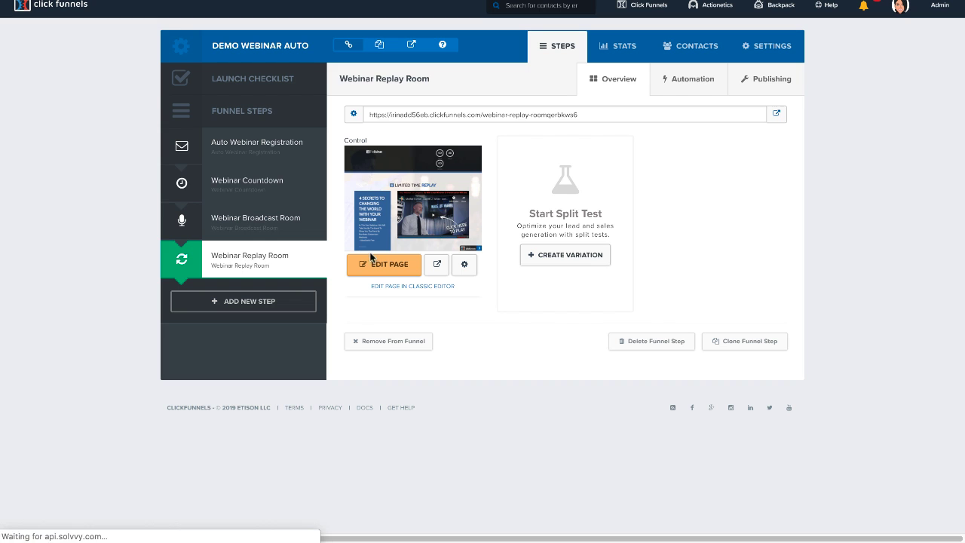
left_click(409, 272)
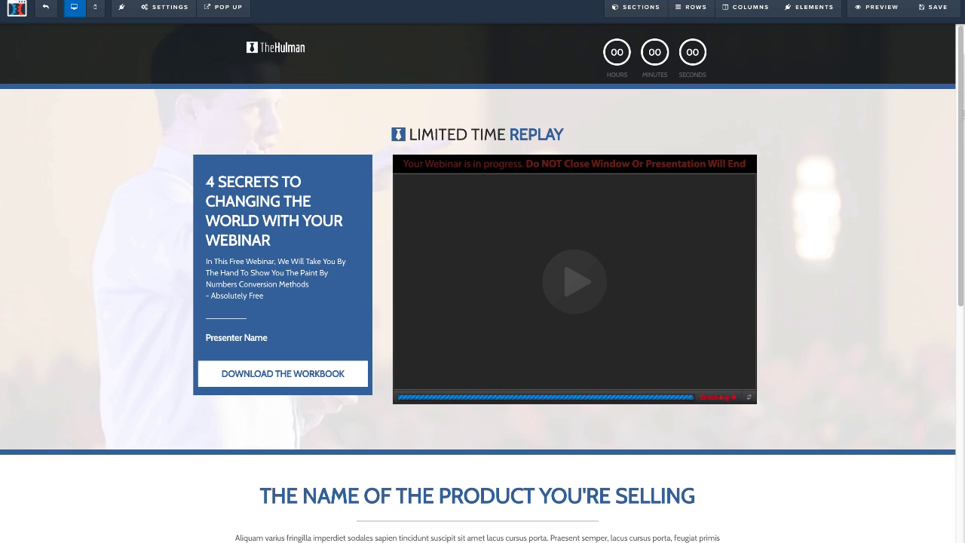
scroll(834, 154, "down", 6)
scroll(834, 154, "up", 4)
scroll(833, 154, "up", 2)
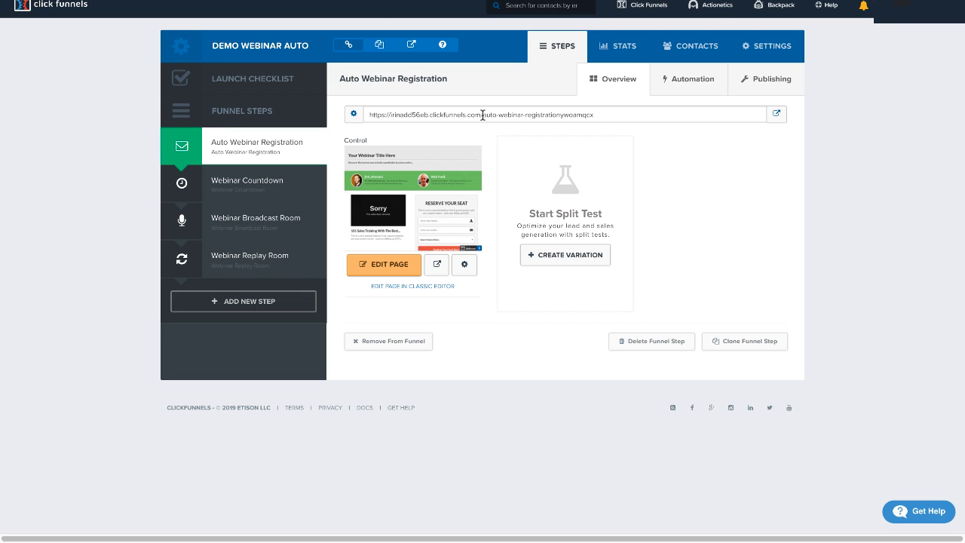
Set the funnel's domain to leadflowmagic.com in the funnel settings and save them.
left_click(774, 59)
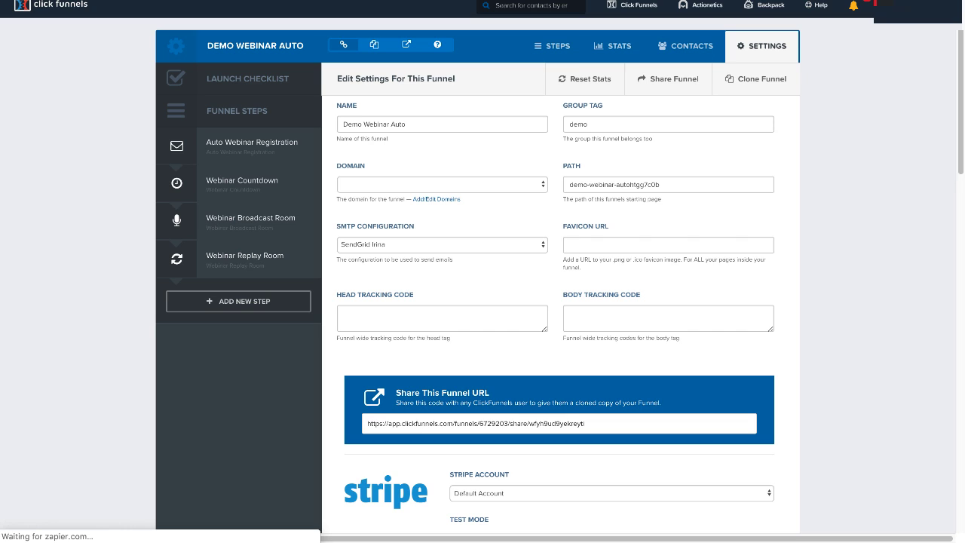
left_click(527, 187)
left_click(519, 196)
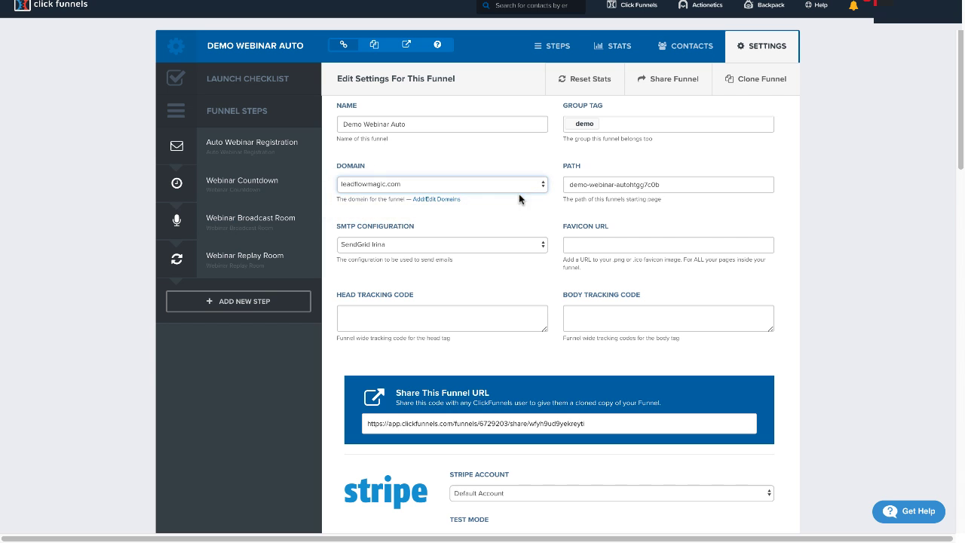
scroll(923, 495, "down", 20)
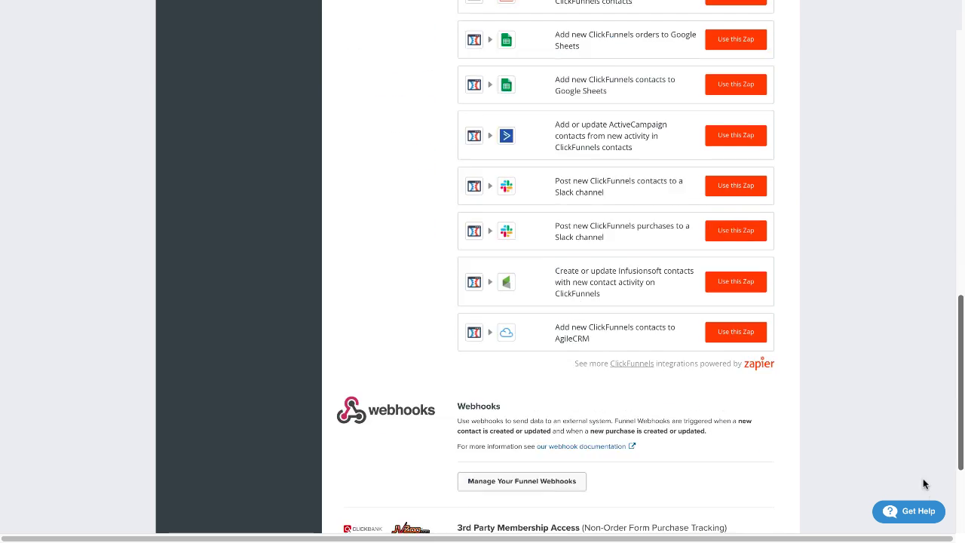
left_click(743, 489)
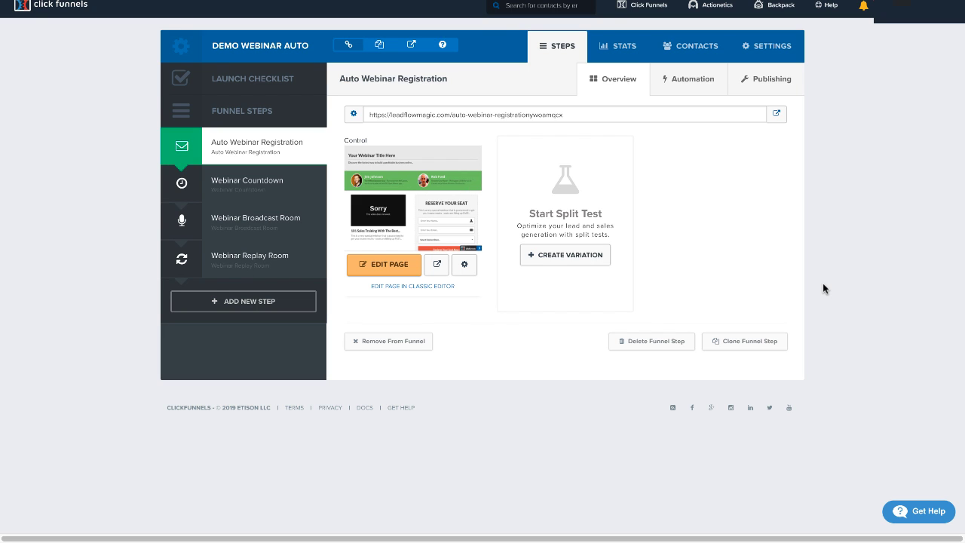
Open the Webinar Broadcast Room step of the funnel.
left_click(723, 10)
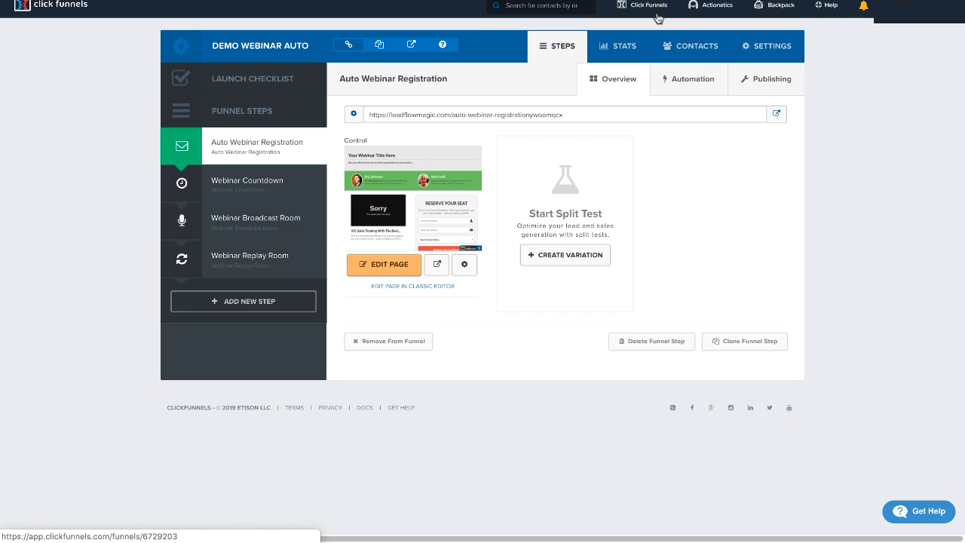
mouse_move(714, 6)
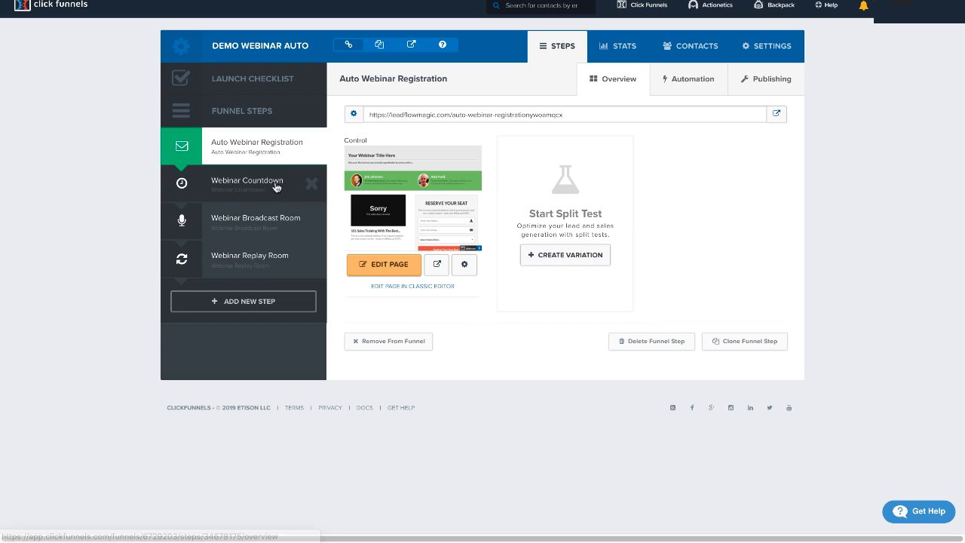
left_click(246, 233)
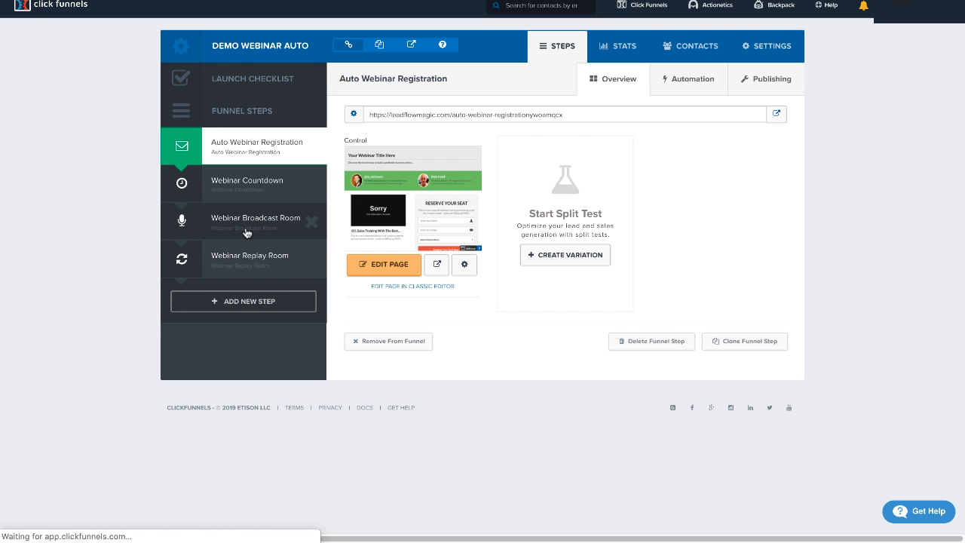